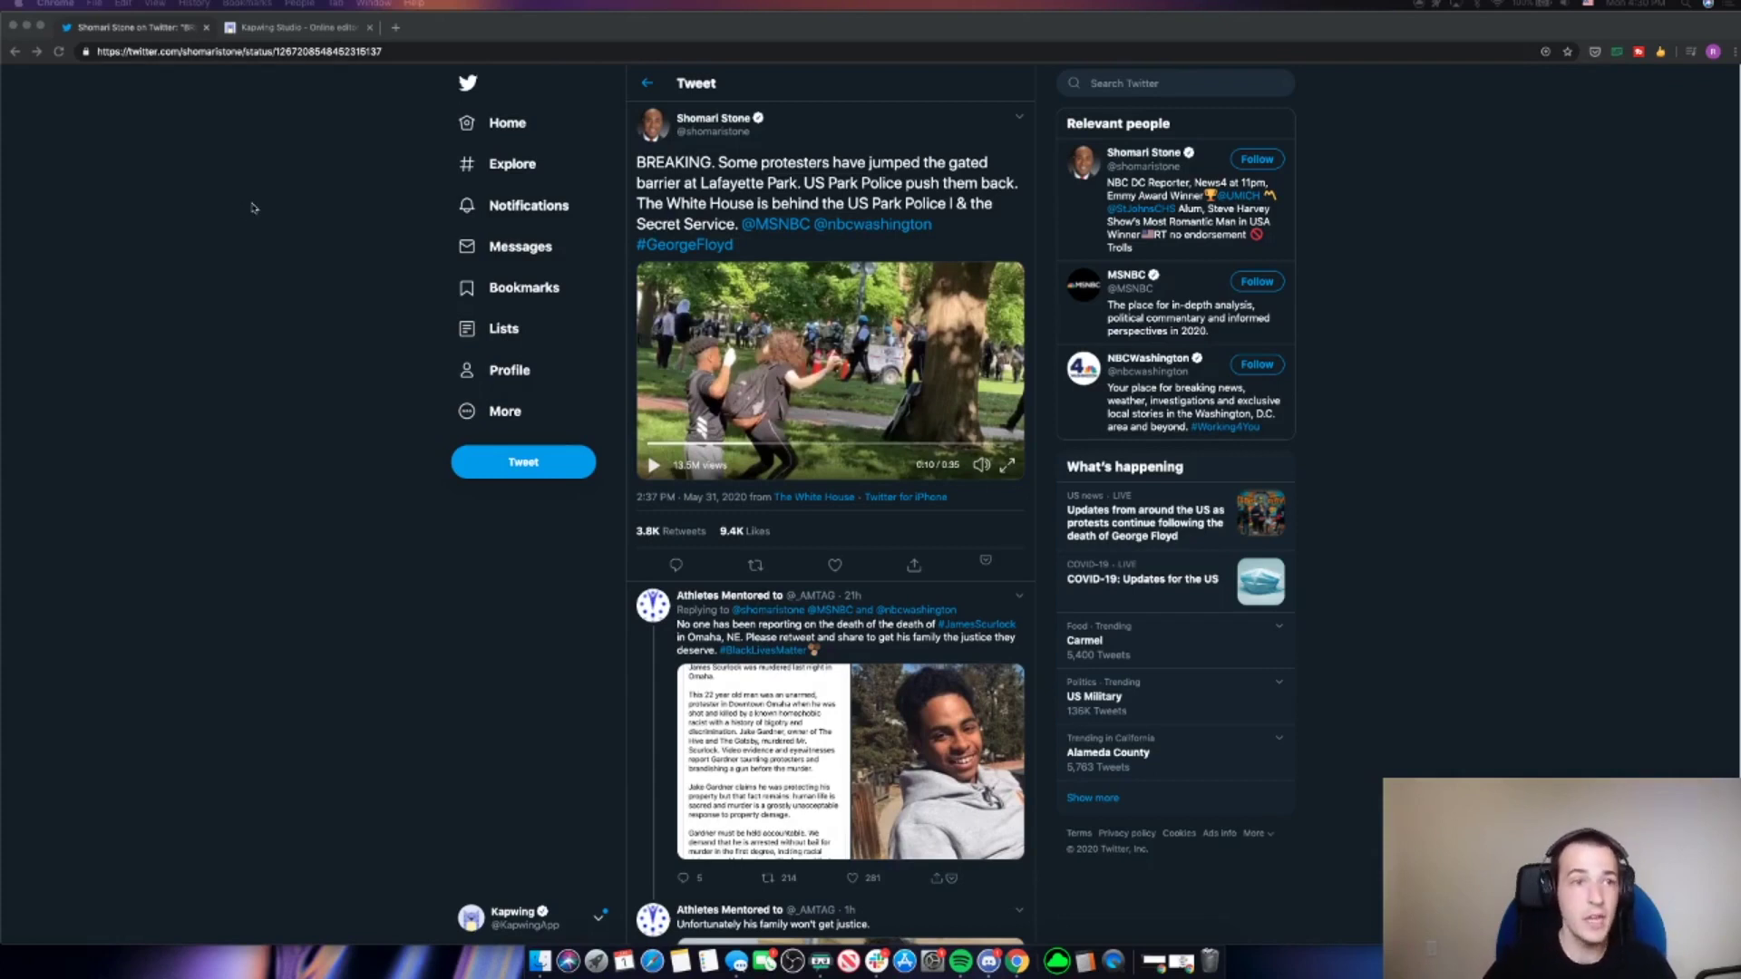
- Select the Lafayette Park protest tweet's URL in the address bar
{"action": "left_click", "coordinate": [287, 51]}
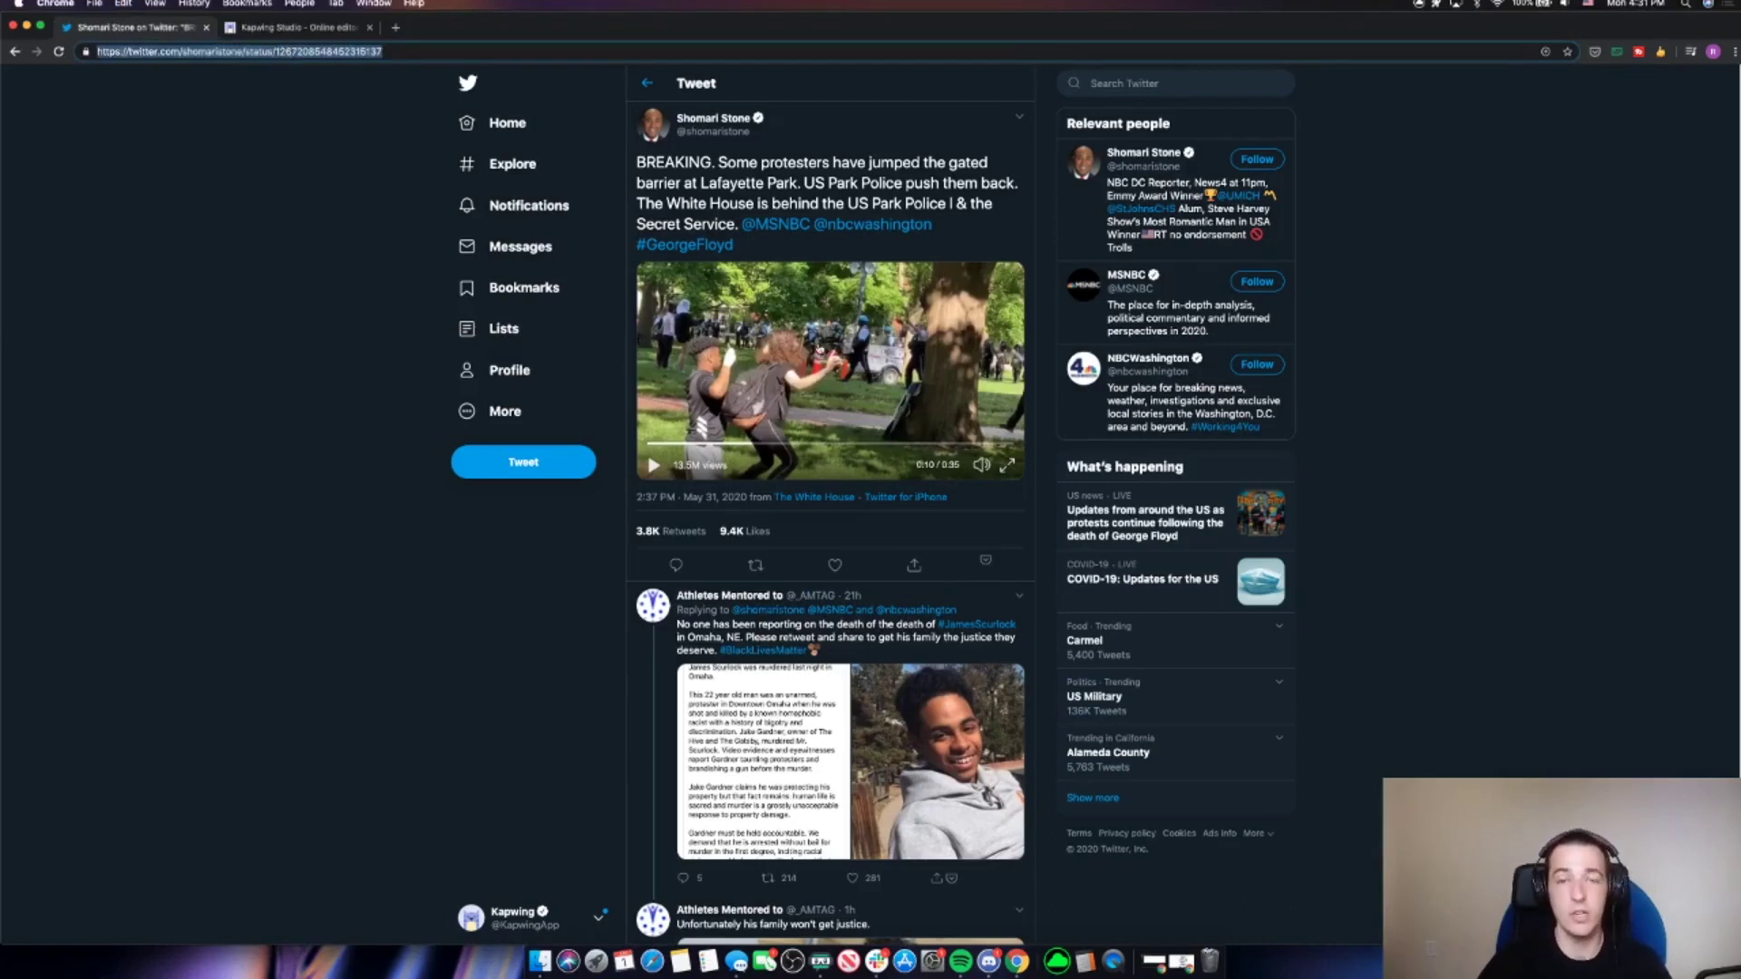
- Start a new Kapwing Studio project and paste the tweet link to import its 35-second video
{"action": "left_click", "coordinate": [280, 29]}
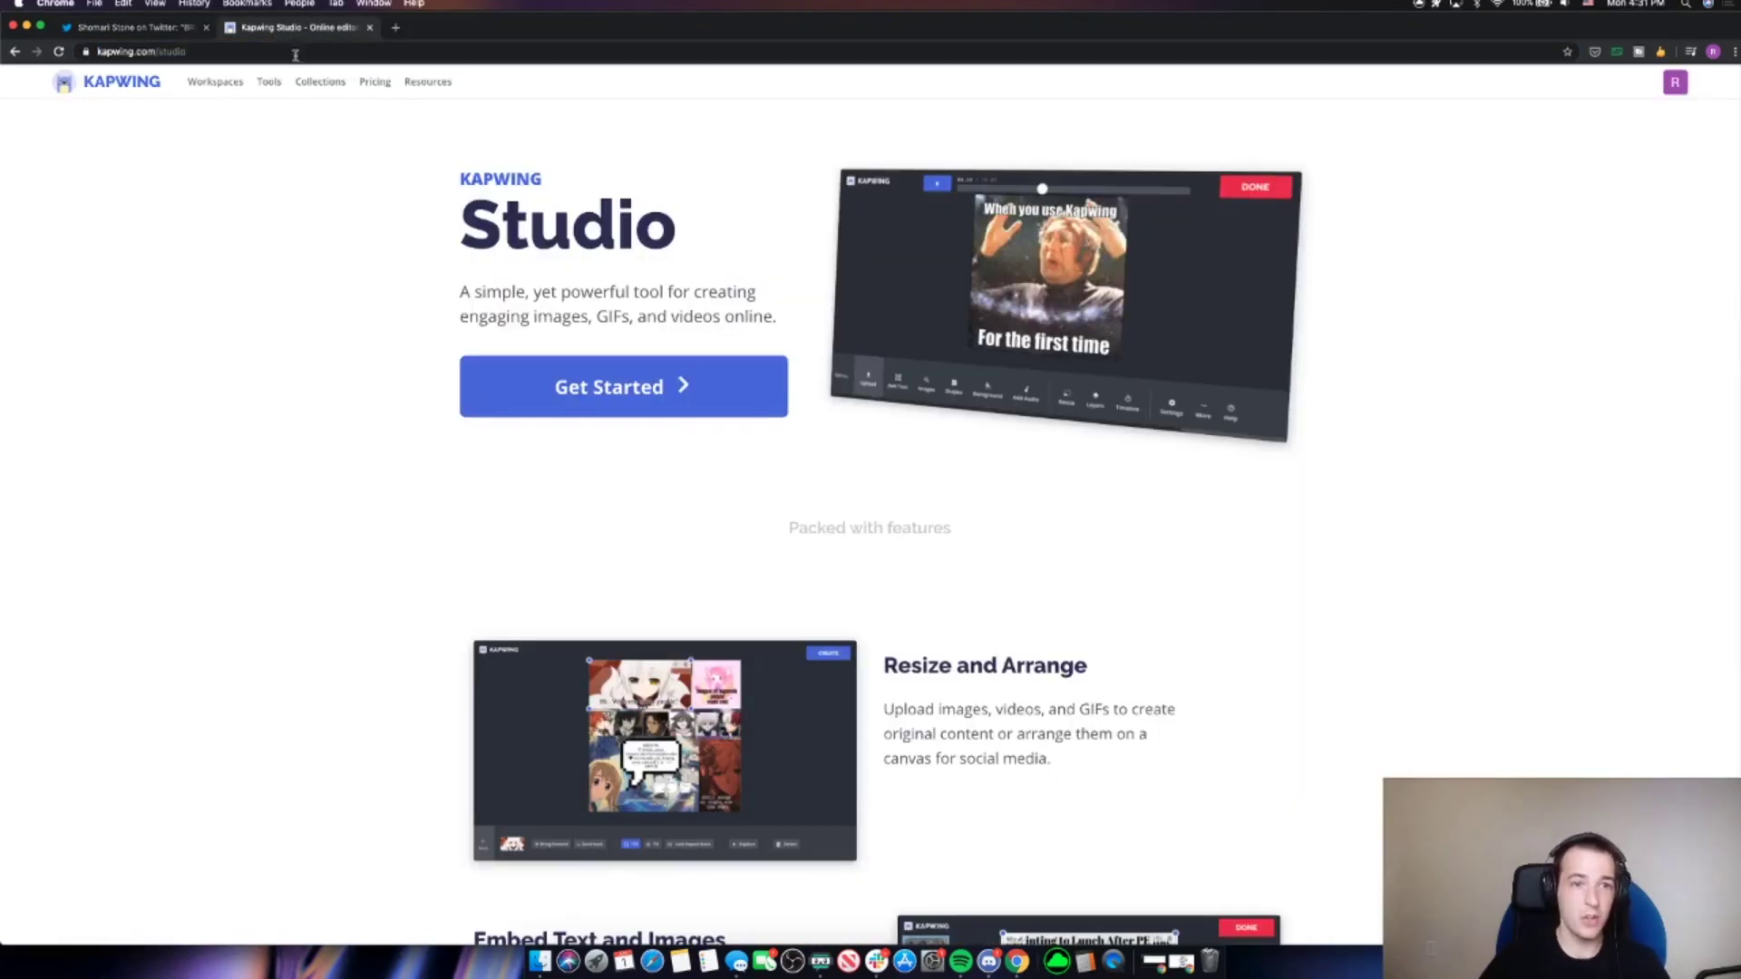
{"action": "left_click", "coordinate": [650, 394]}
{"action": "left_click", "coordinate": [974, 573]}
{"action": "key", "text": "super+v"}
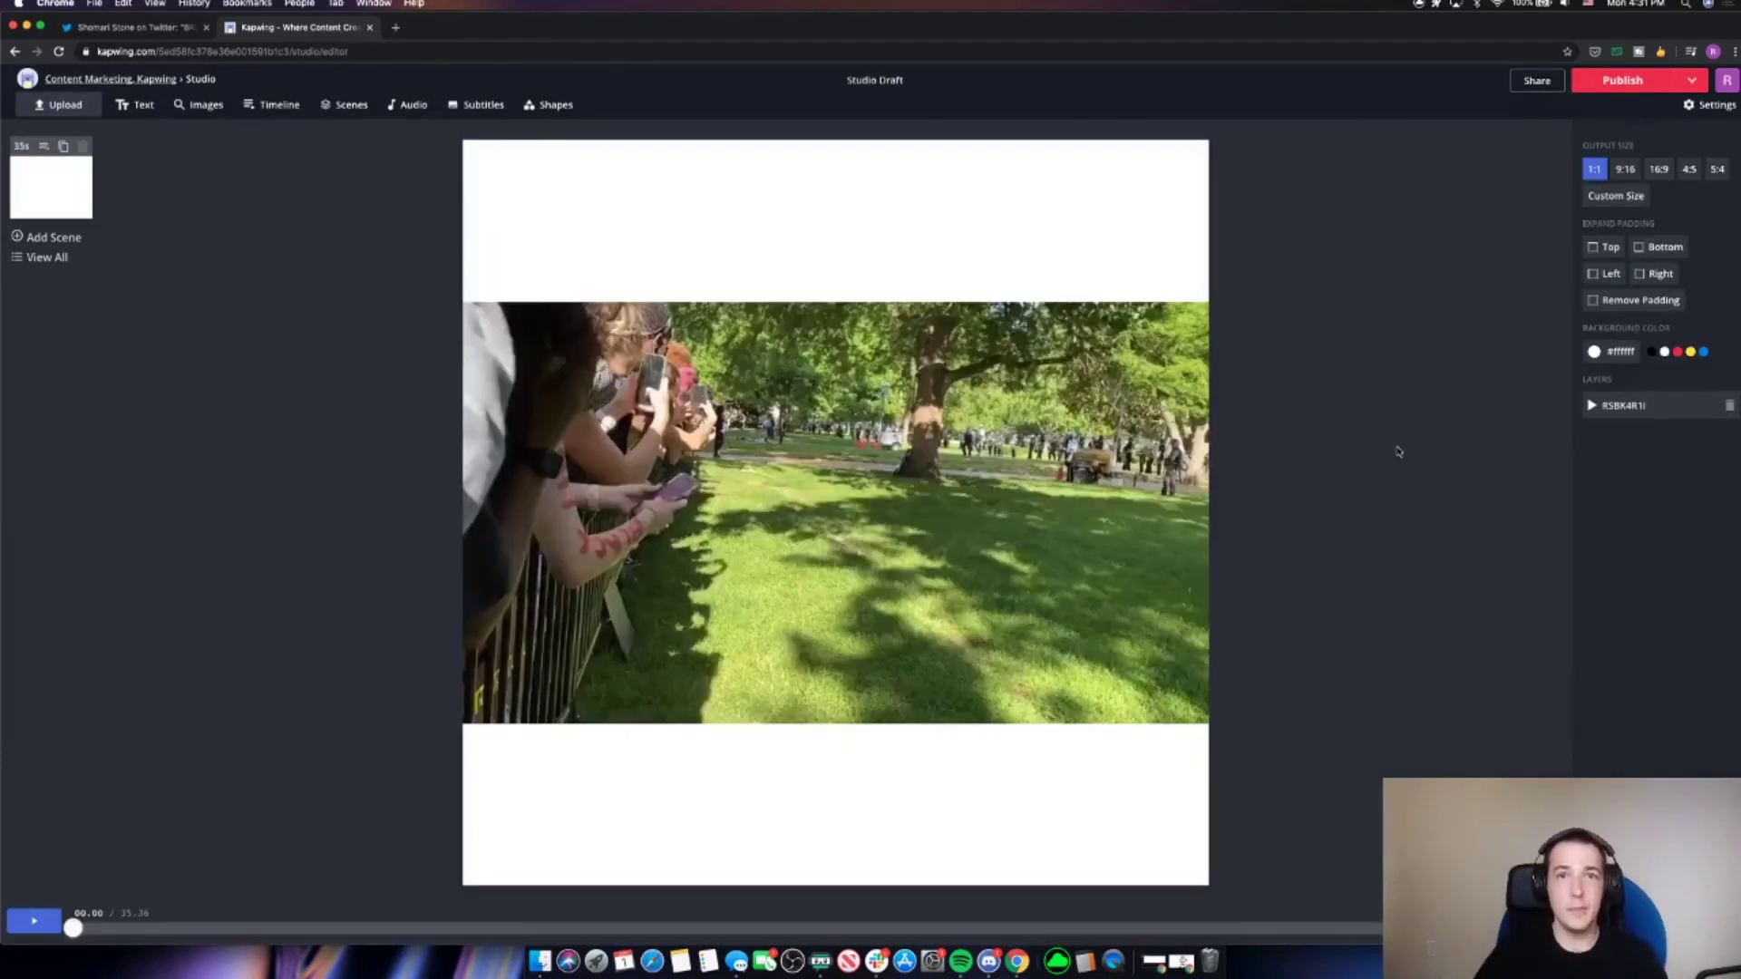
- Set the canvas to 16:9, duplicate the video layer, and align the copy to the top-left corner
{"action": "left_click", "coordinate": [1659, 169]}
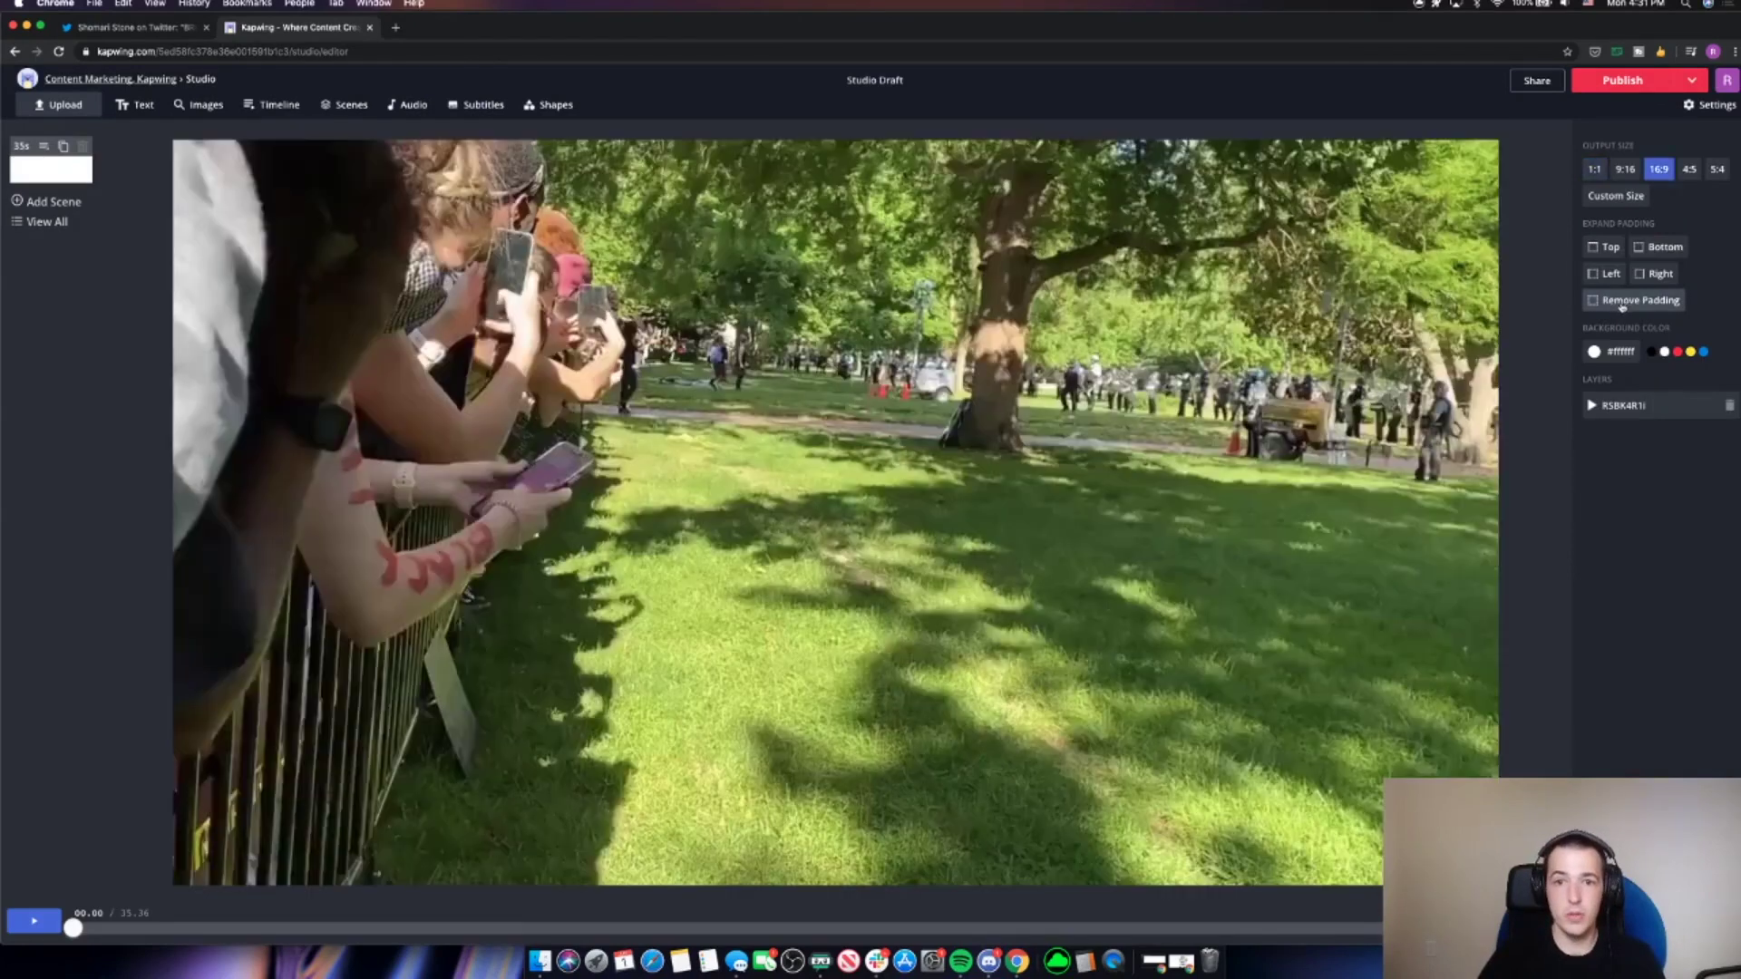
{"action": "left_click", "coordinate": [650, 242]}
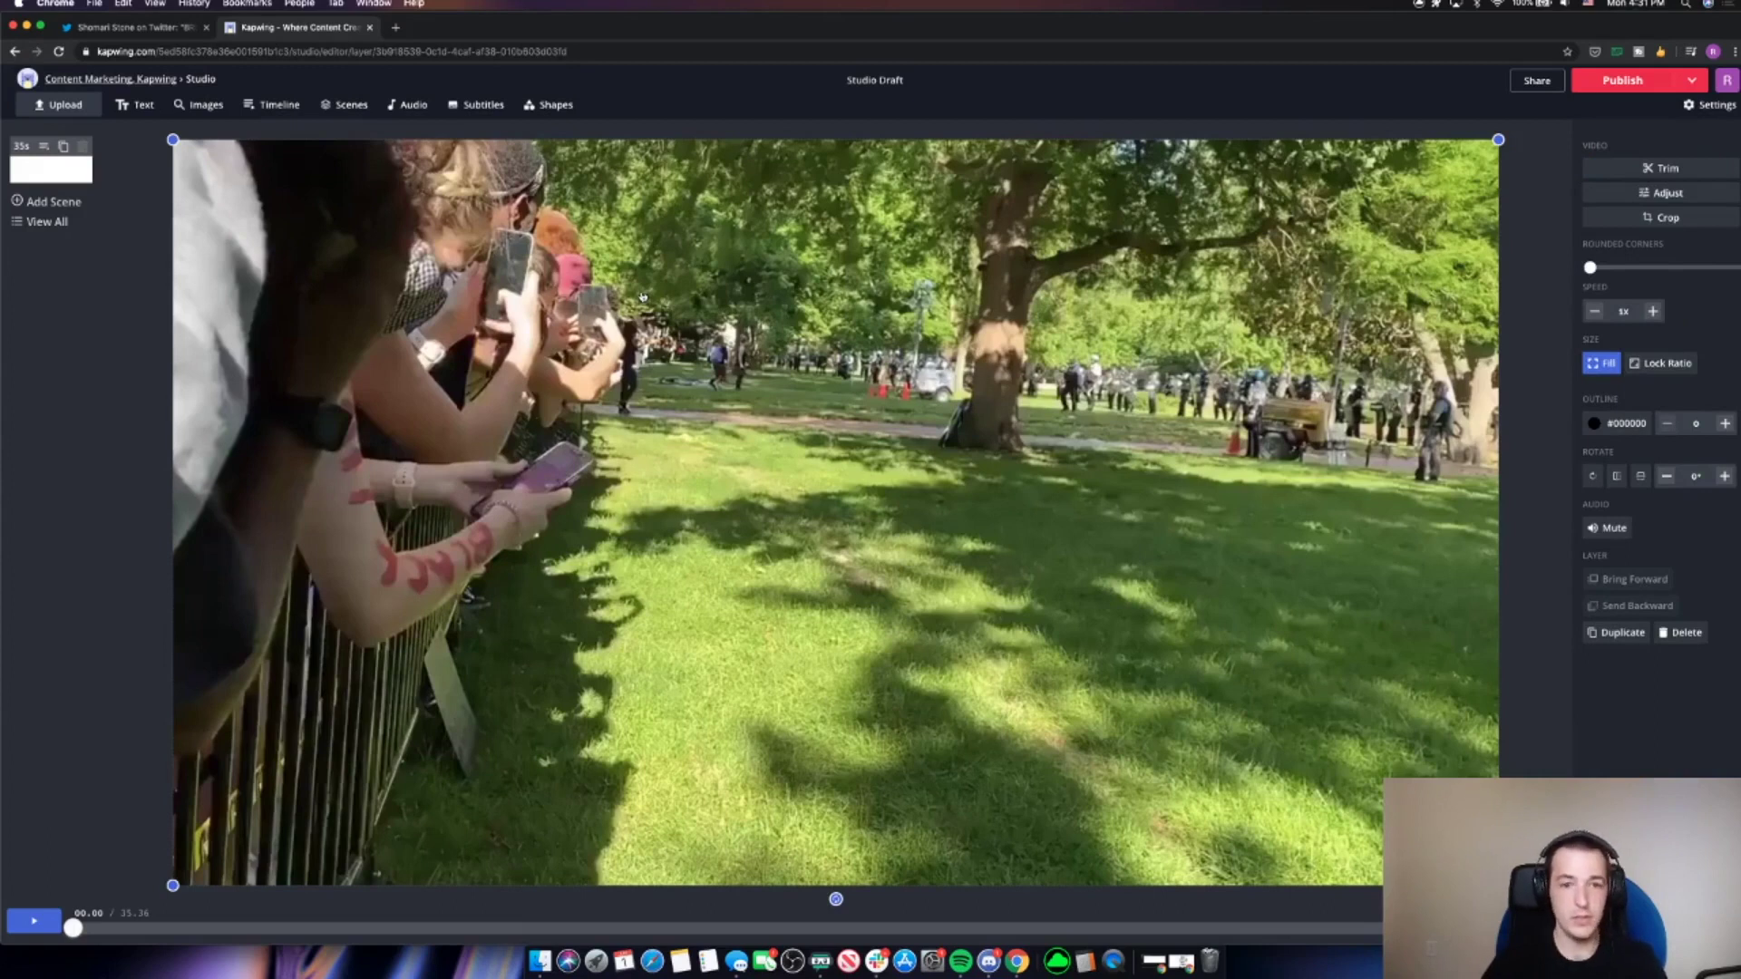
{"action": "key", "text": "super+d"}
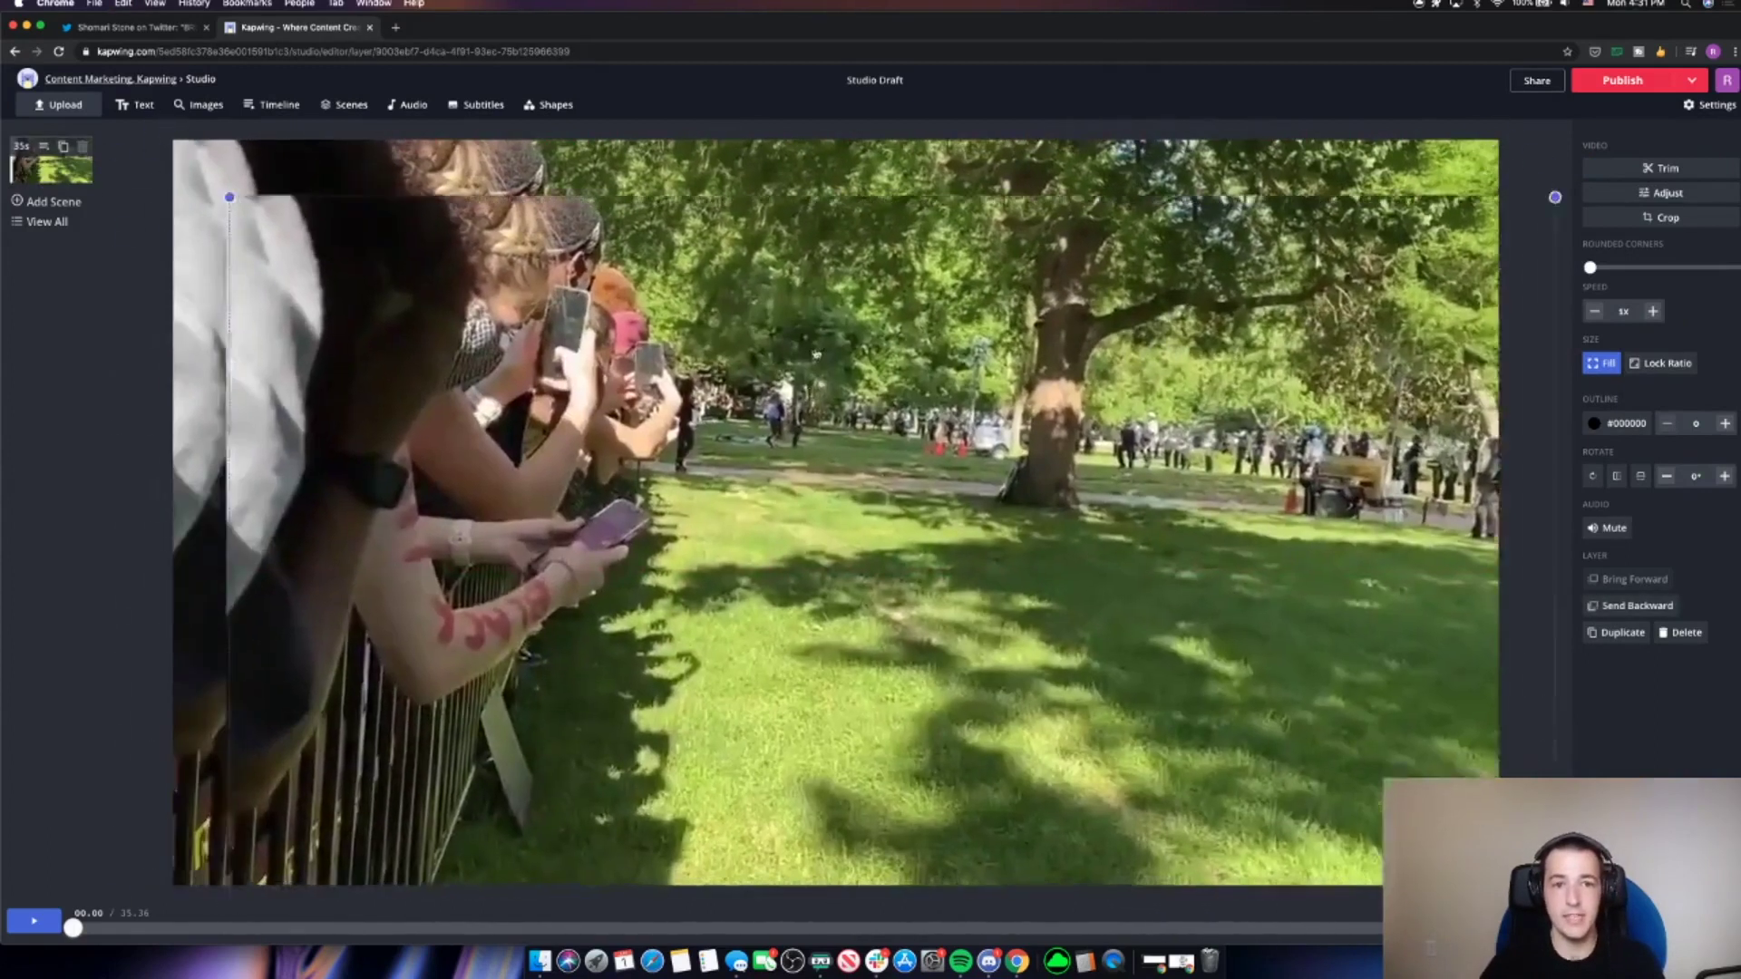
{"action": "left_click_drag", "start_coordinate": [816, 354], "coordinate": [736, 317]}
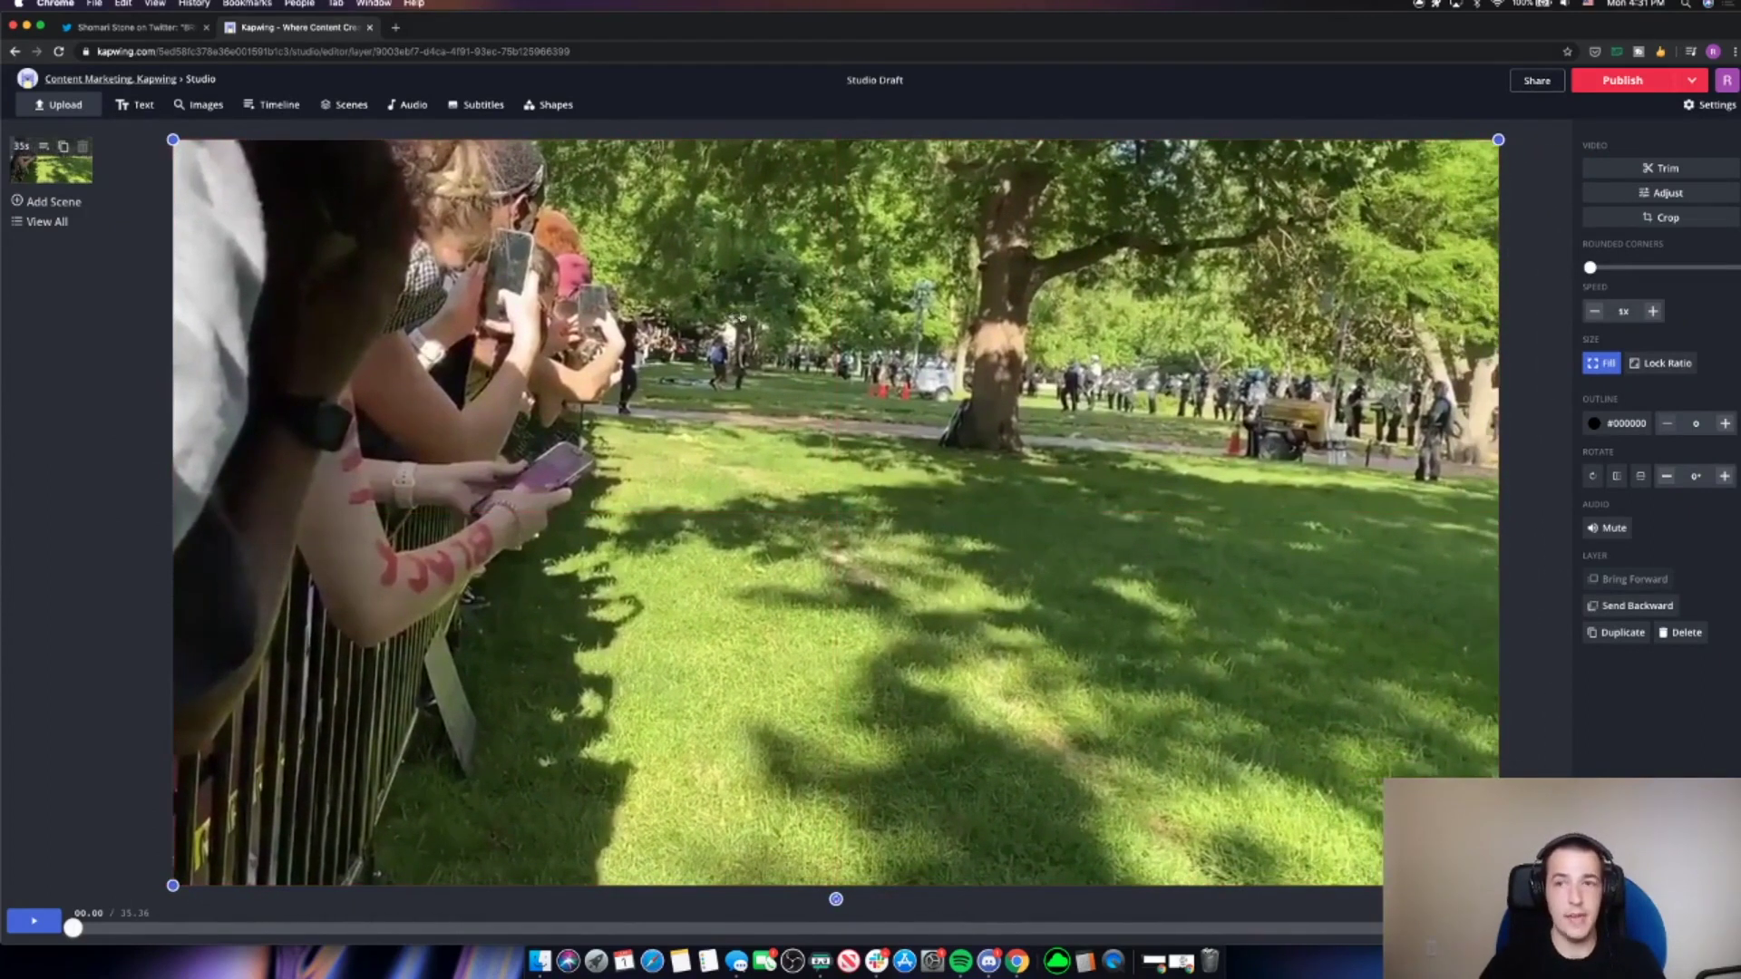
- Blur the duplicate video layer to about 10, previewing a later moment with people to check
{"action": "left_click", "coordinate": [1667, 194]}
{"action": "left_click", "coordinate": [1044, 197]}
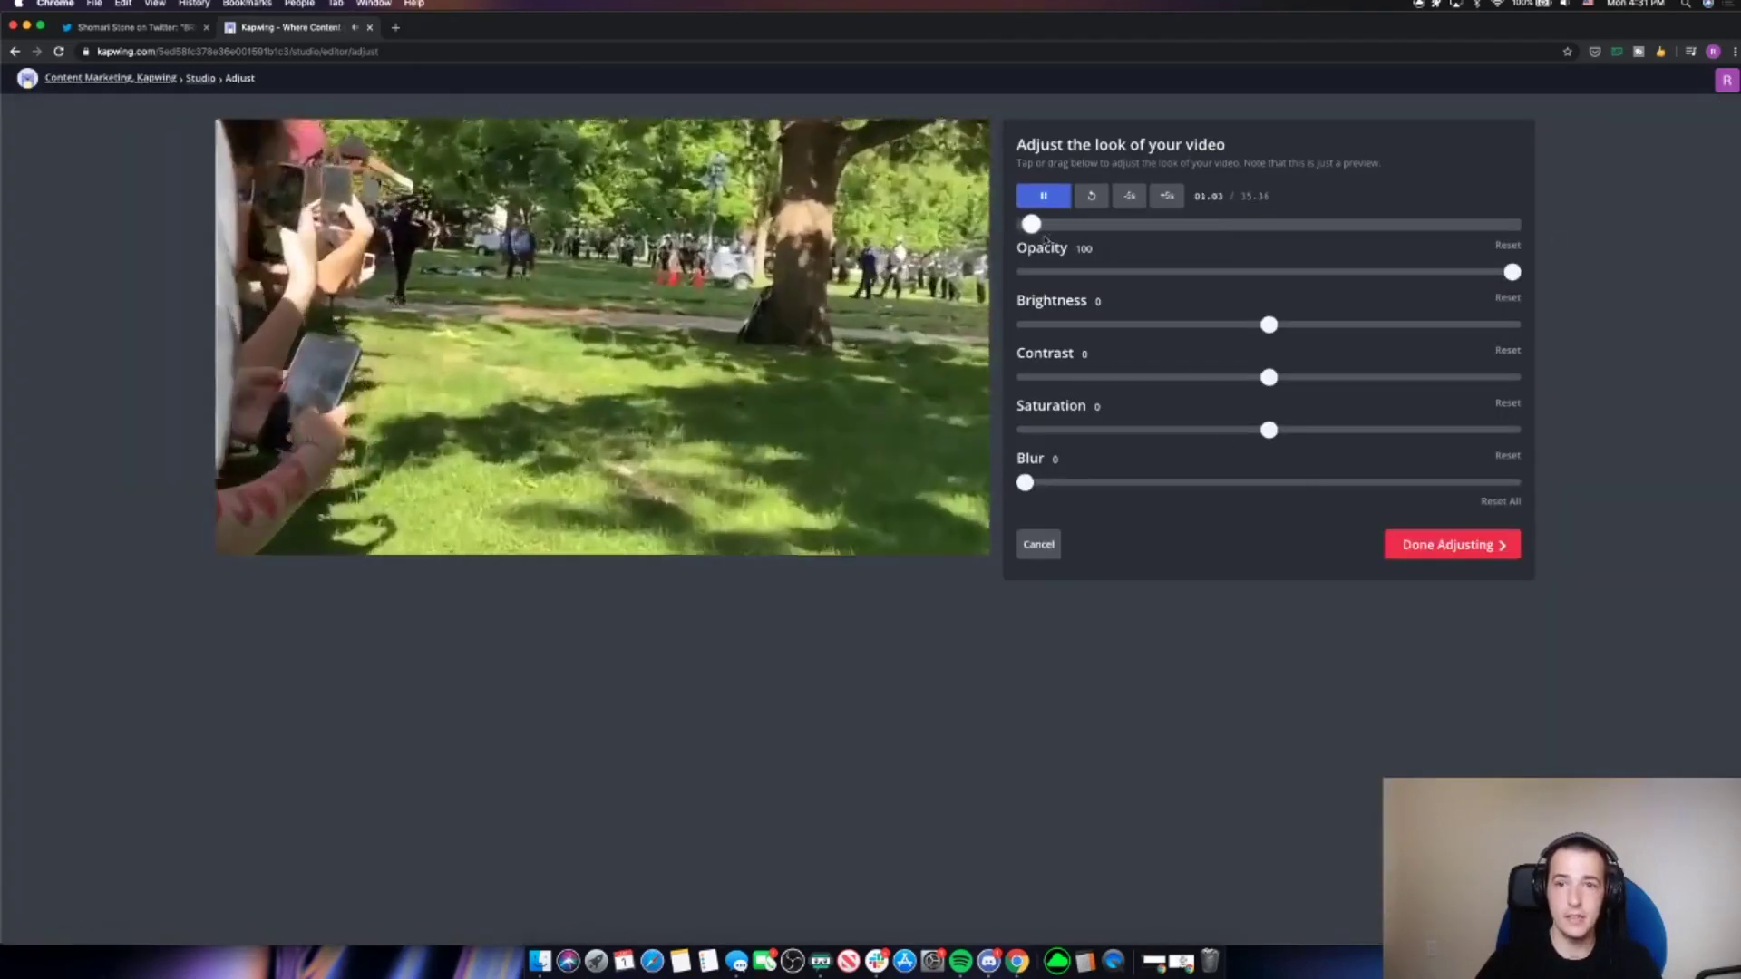
{"action": "left_click", "coordinate": [1046, 198]}
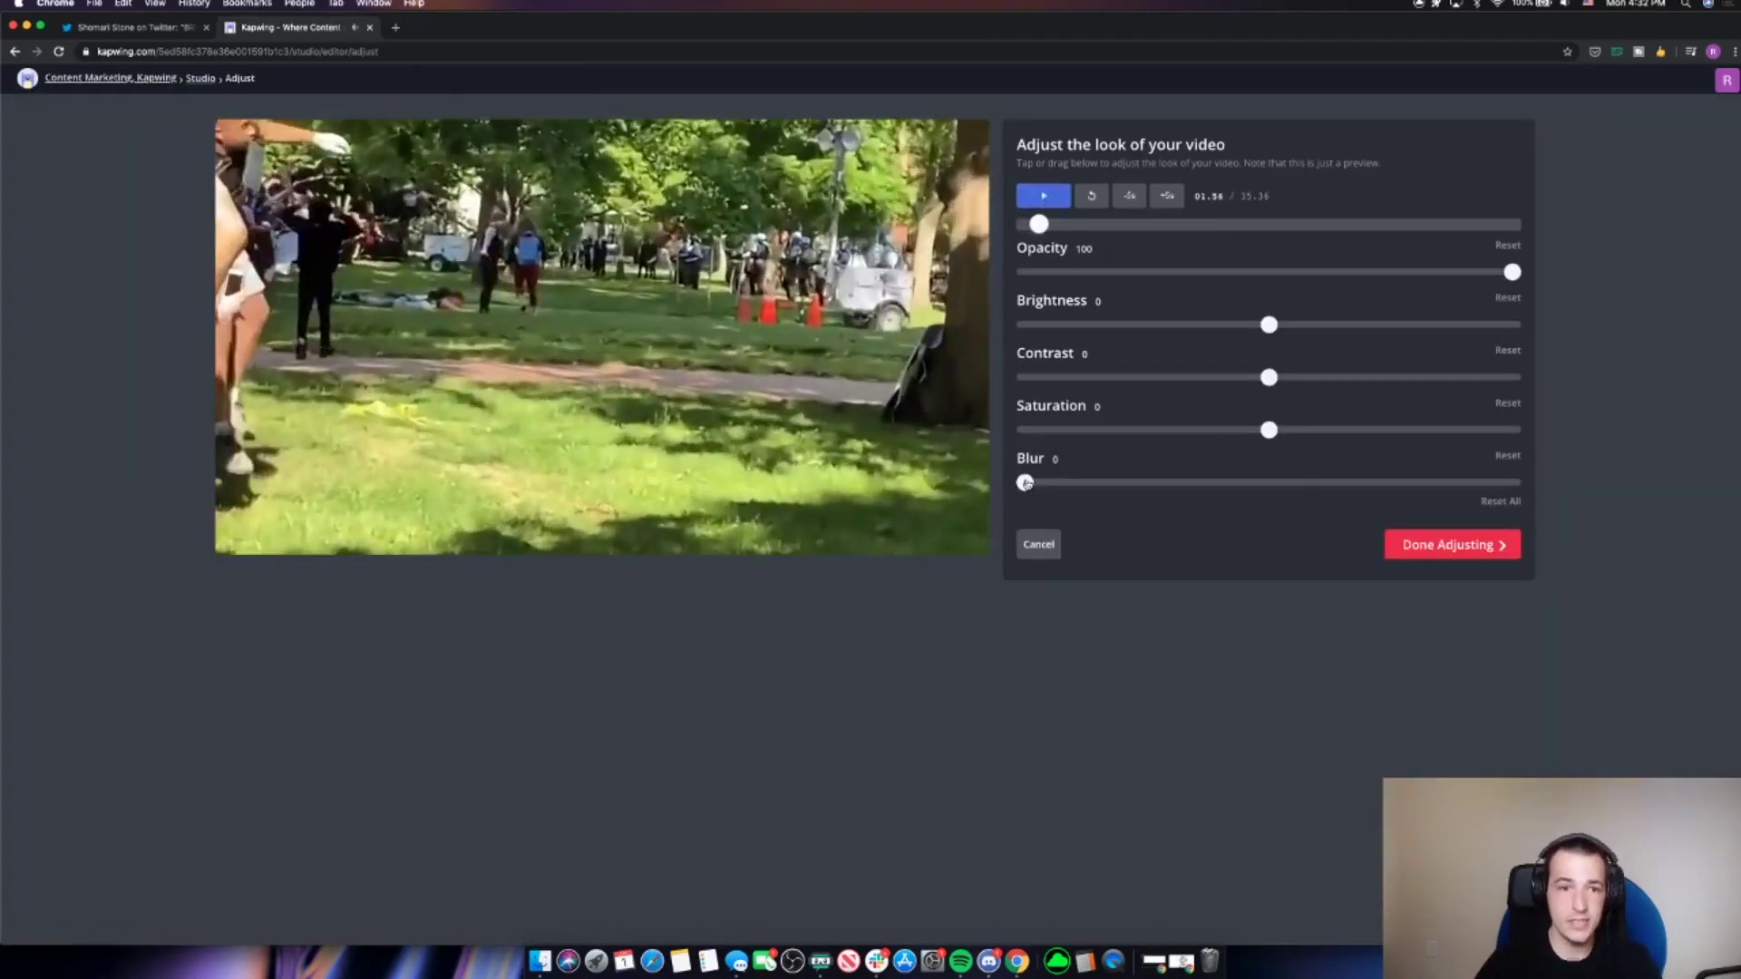
{"action": "left_click_drag", "start_coordinate": [1026, 483], "coordinate": [1131, 485]}
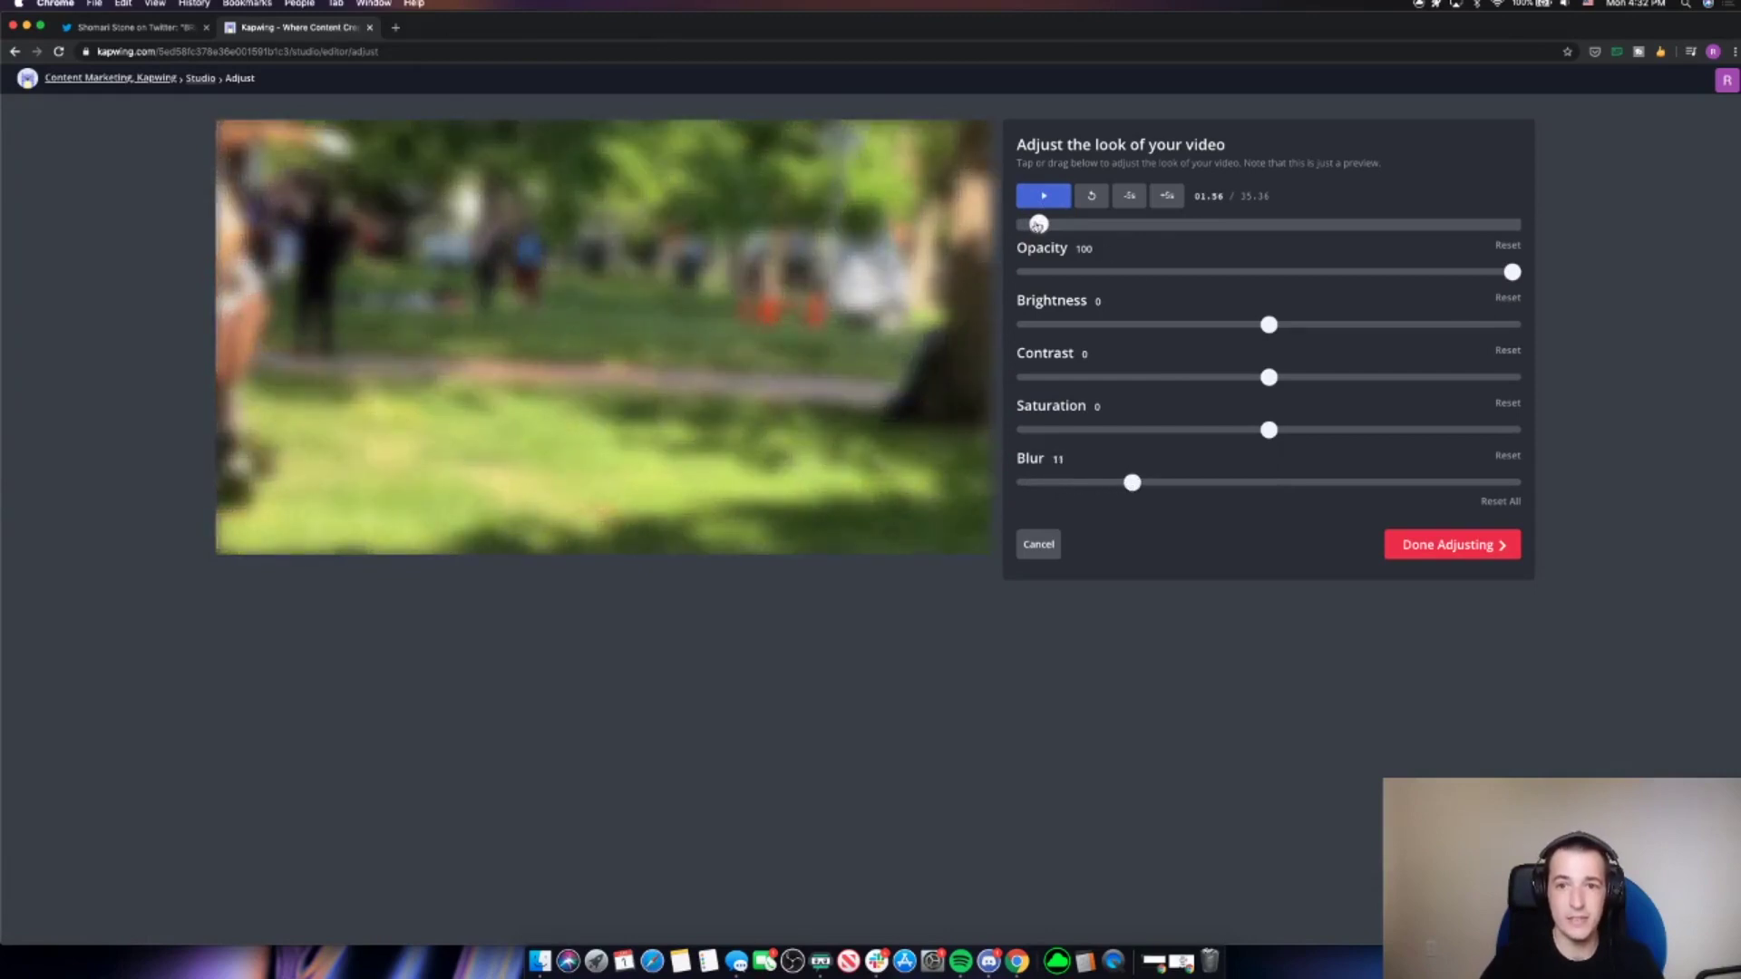
{"action": "left_click_drag", "start_coordinate": [1040, 224], "coordinate": [1107, 224]}
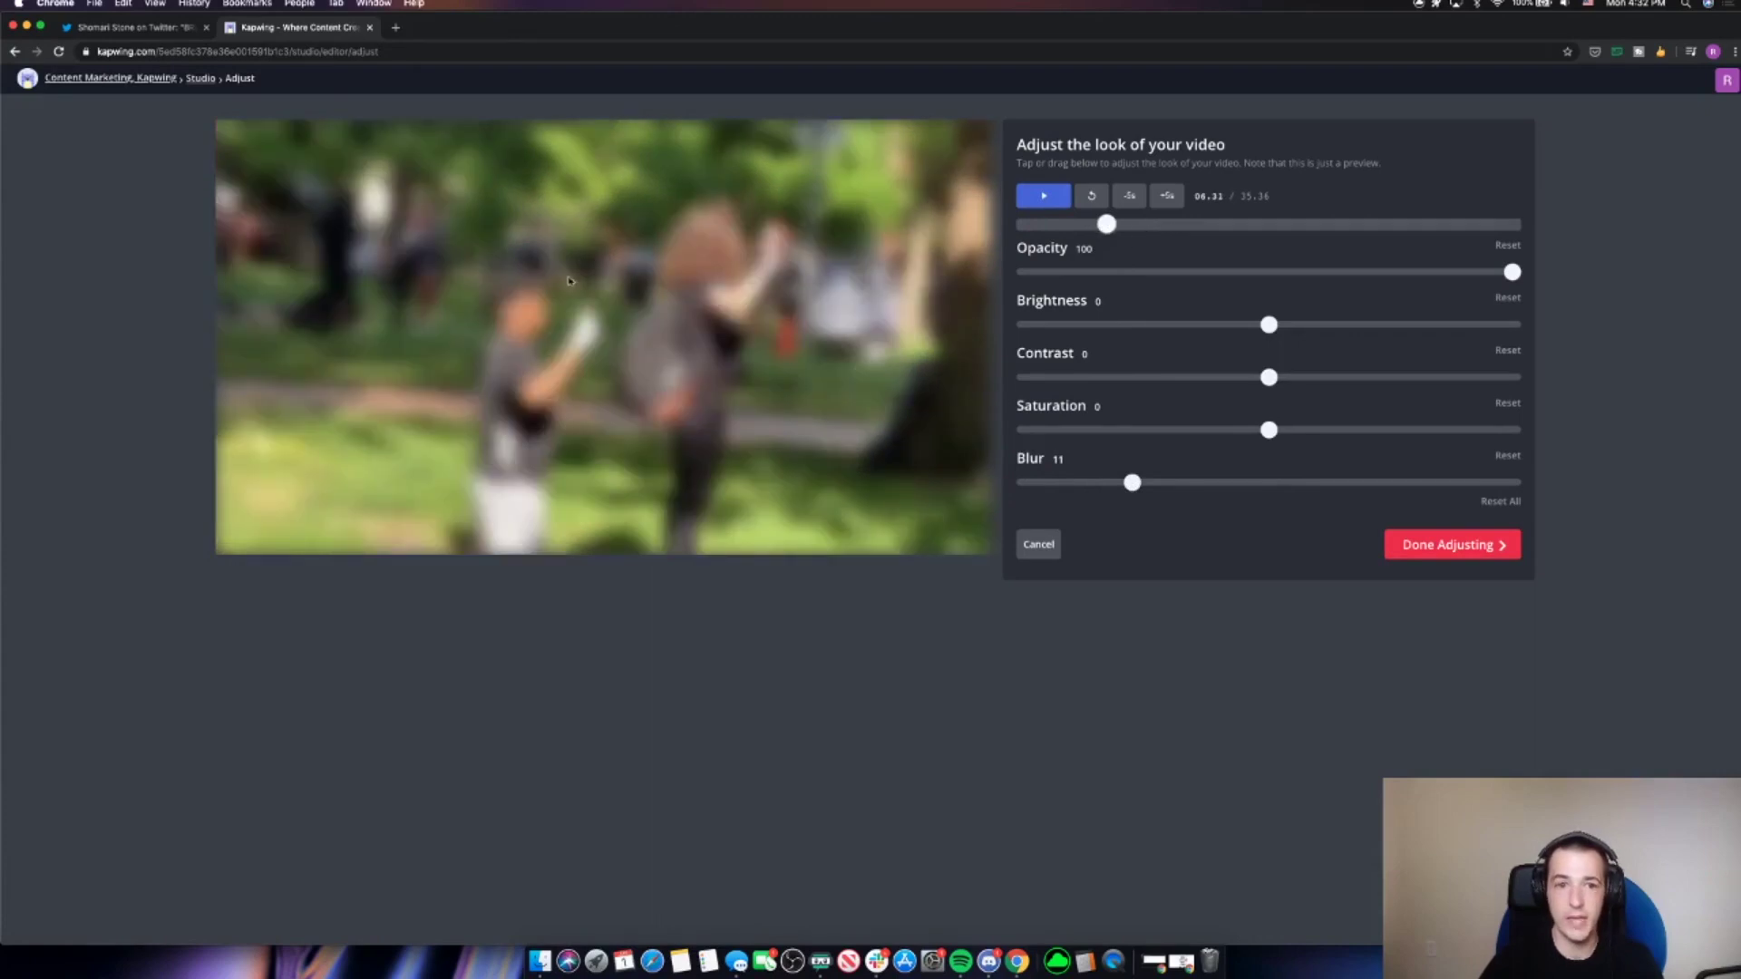
{"action": "left_click", "coordinate": [1050, 197]}
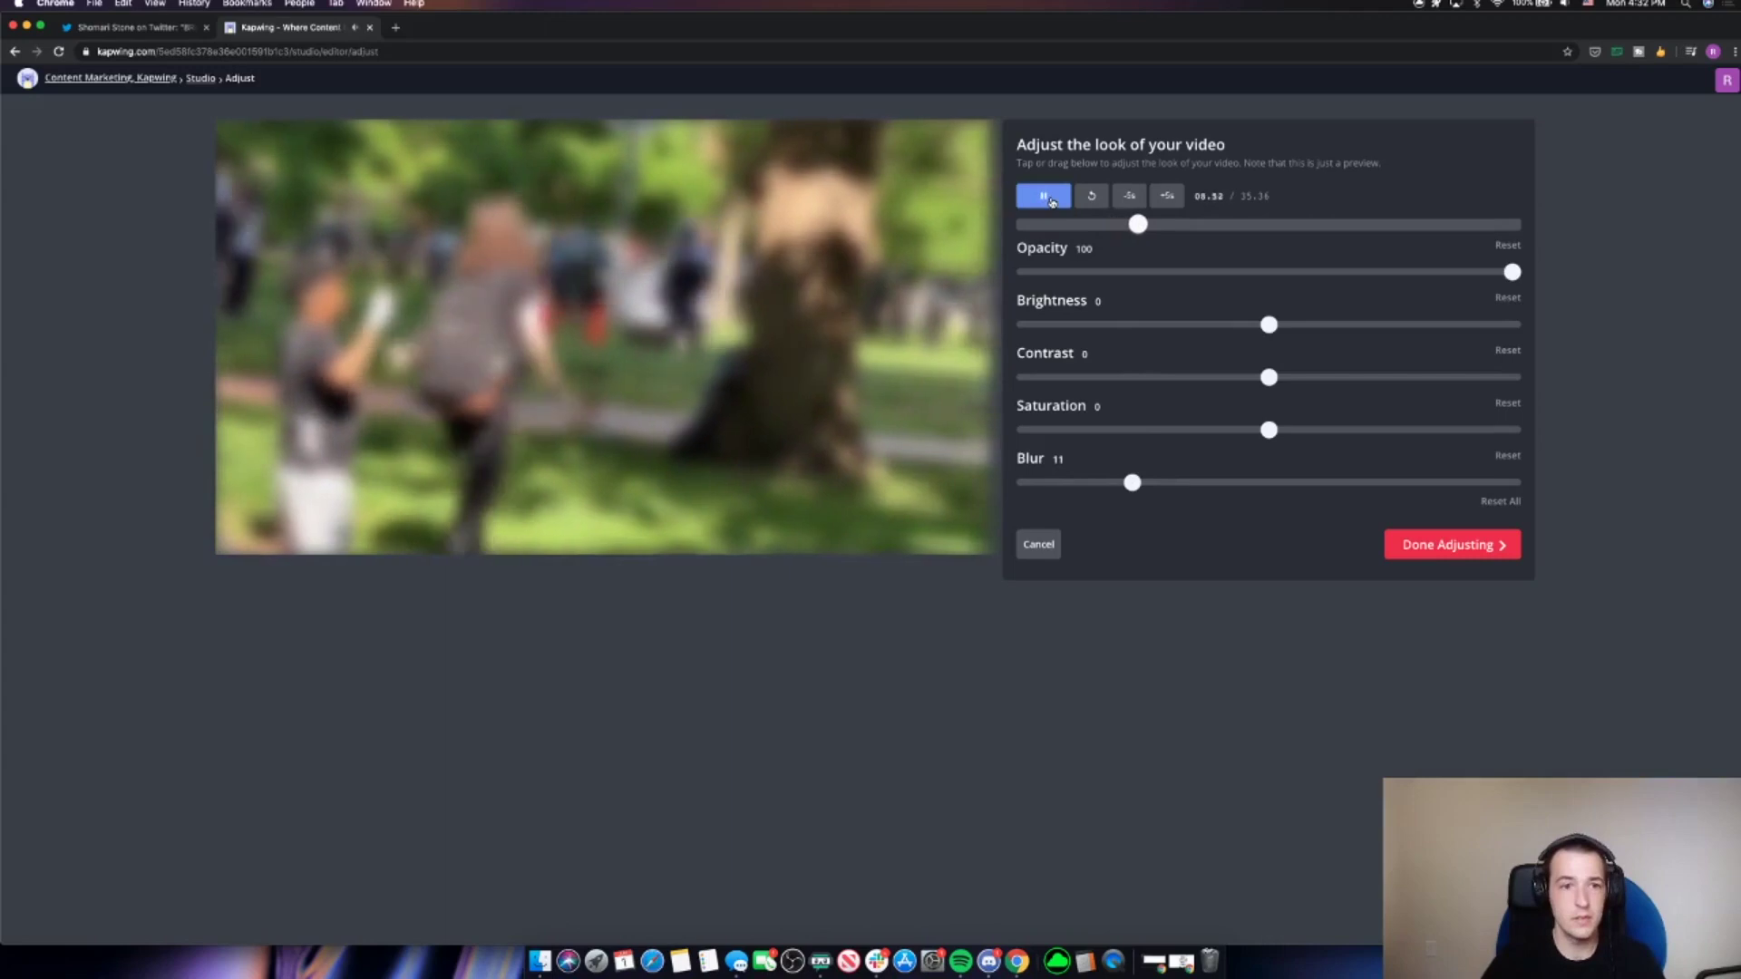
{"action": "left_click", "coordinate": [1051, 198]}
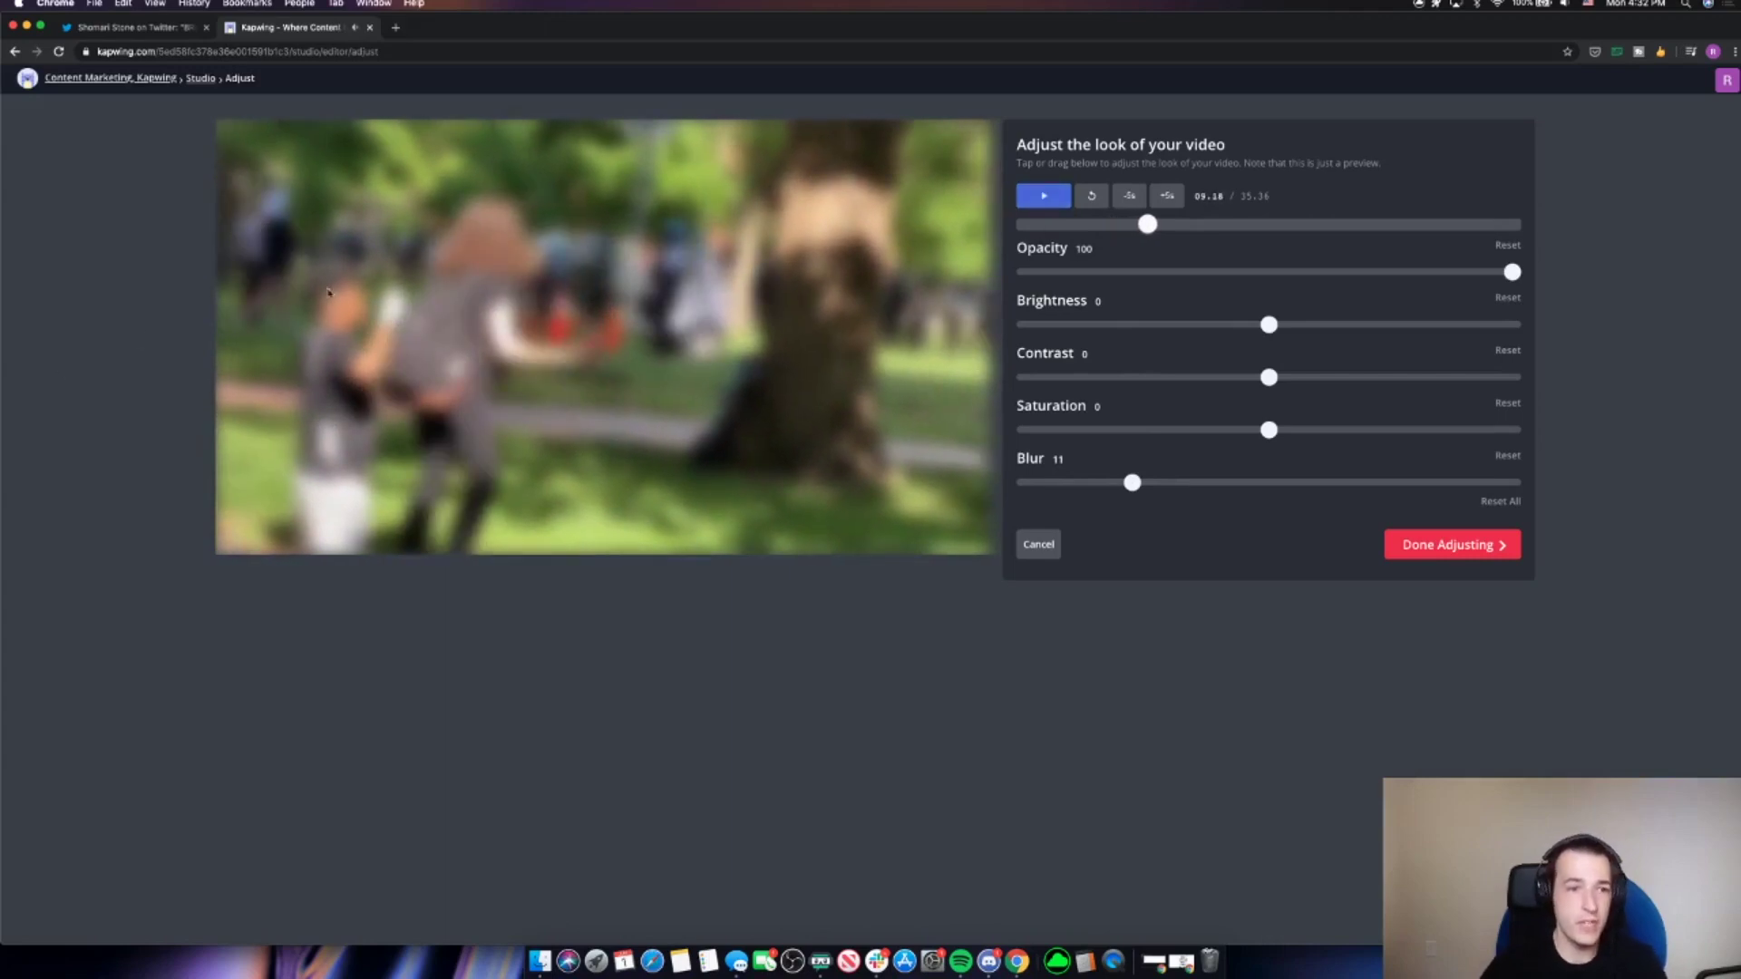
{"action": "mouse_move", "coordinate": [1133, 483]}
{"action": "left_mouse_down"}
{"action": "mouse_move", "coordinate": [1414, 485]}
{"action": "mouse_move", "coordinate": [1068, 498]}
{"action": "mouse_move", "coordinate": [1122, 490]}
{"action": "left_mouse_up"}
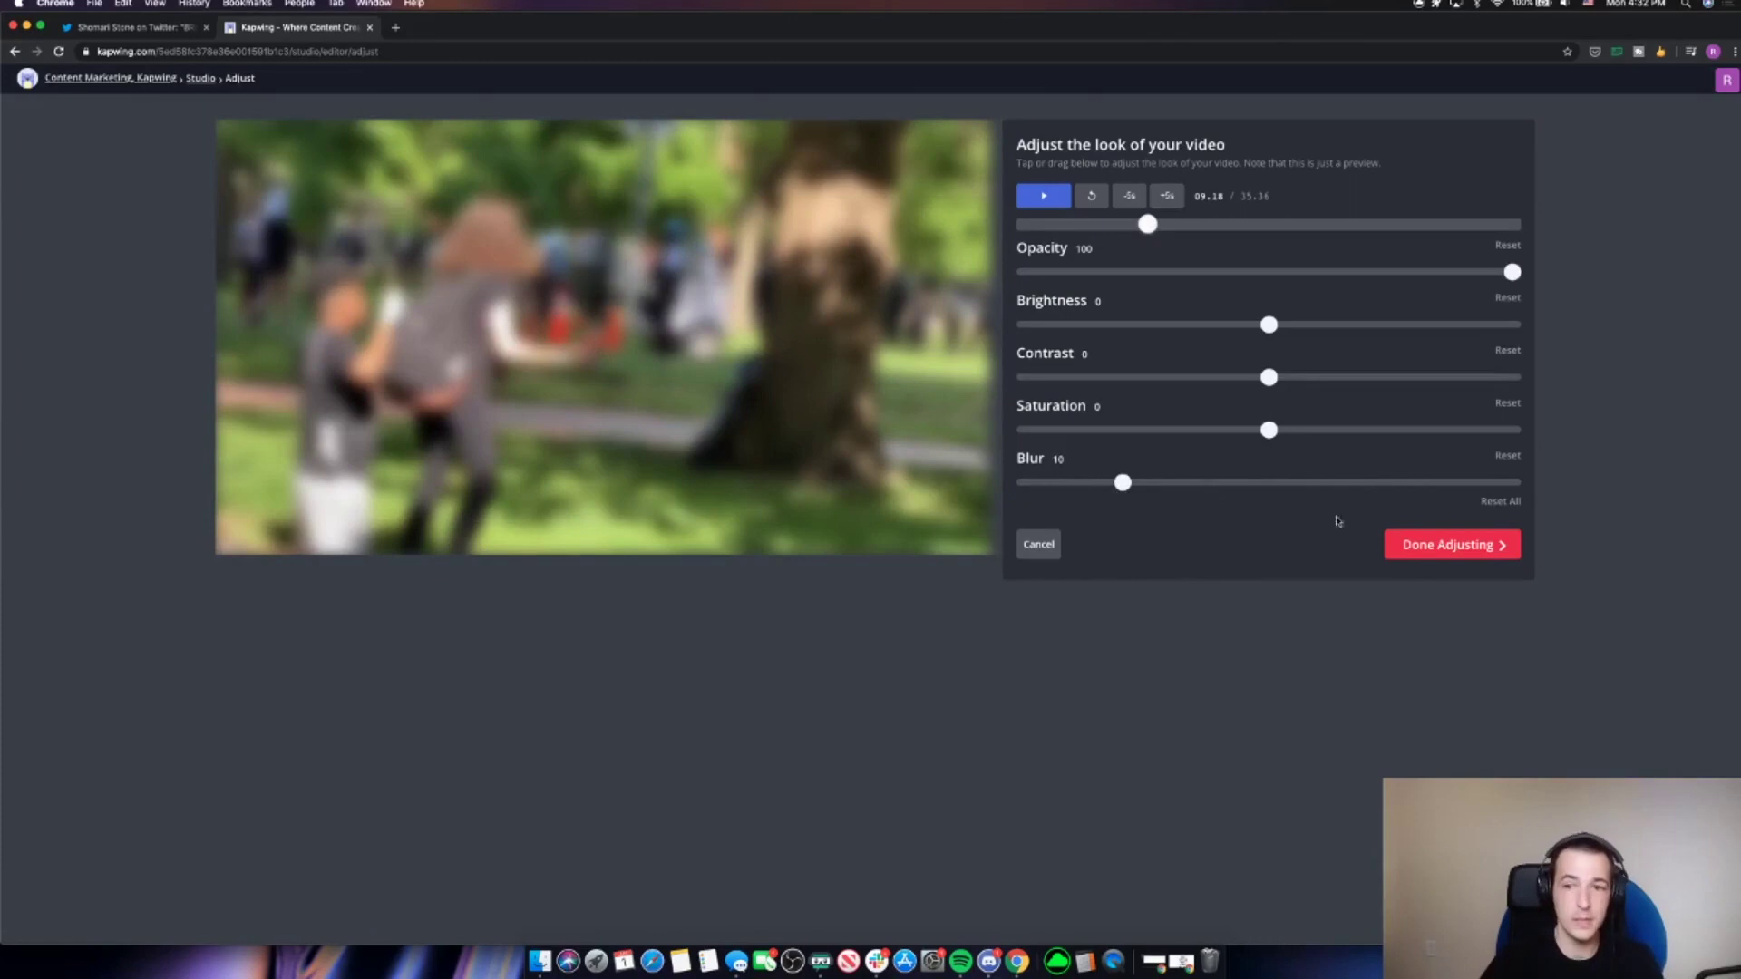
- Apply the blur, nudge the copy up and left, and shrink its crop inward from the top-right
{"action": "left_click", "coordinate": [1455, 546]}
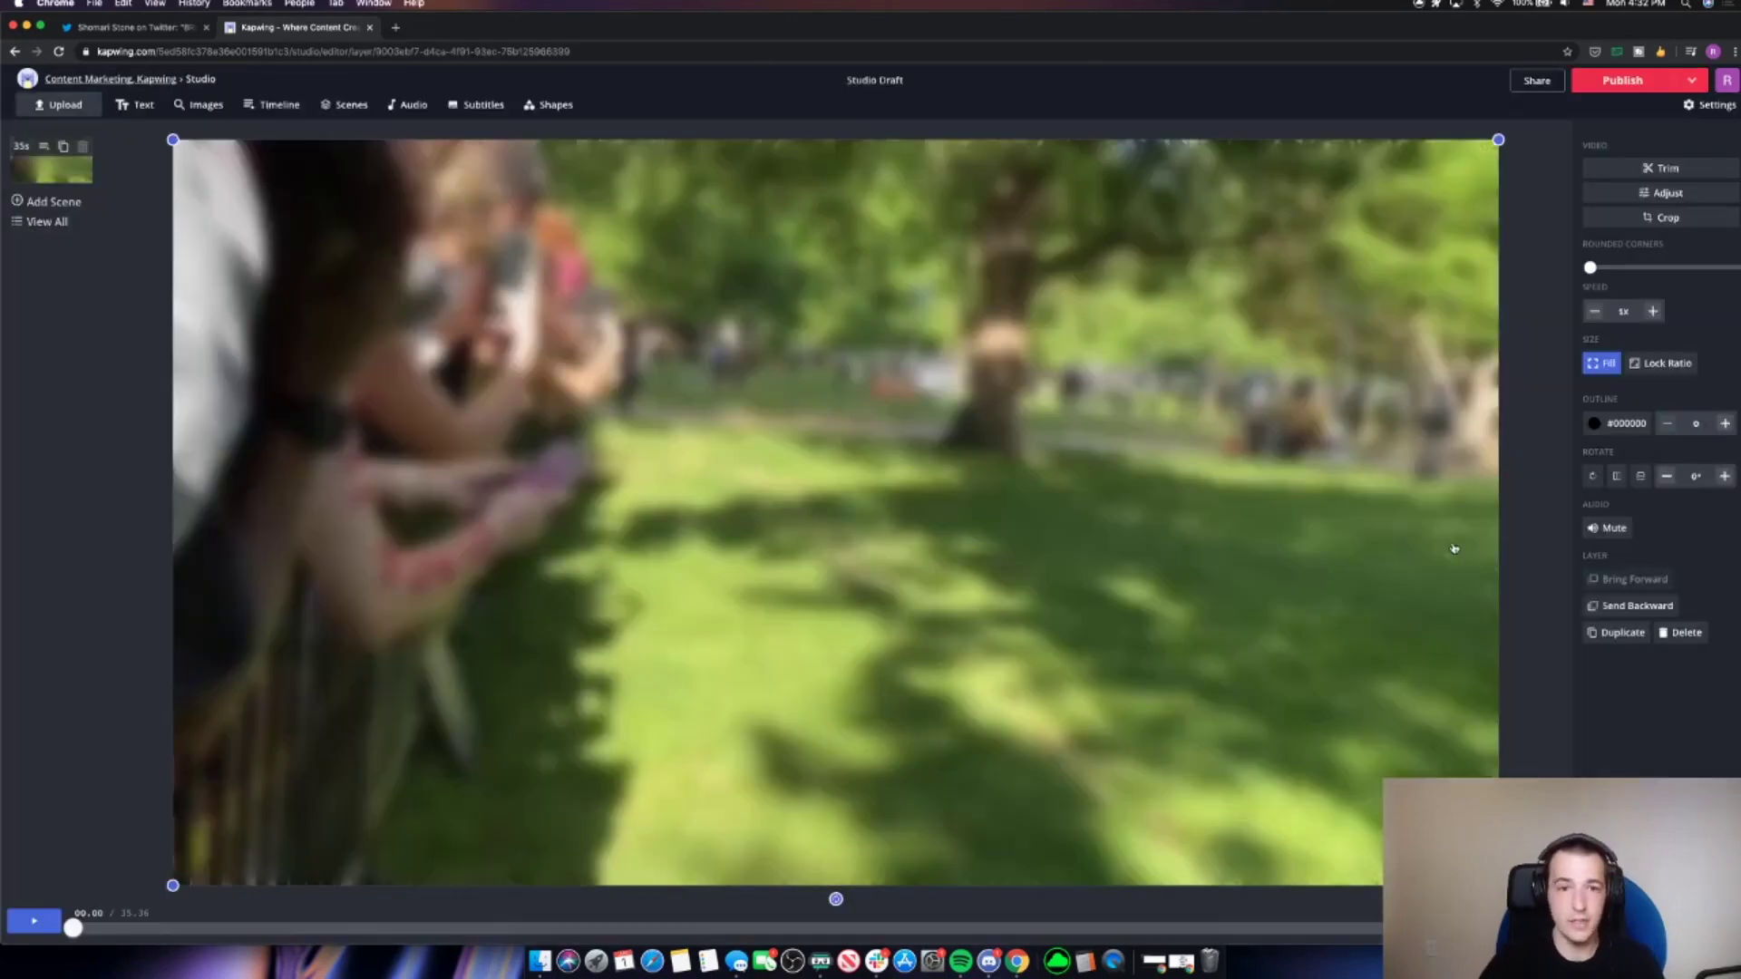
{"action": "mouse_move", "coordinate": [877, 511]}
{"action": "left_mouse_down"}
{"action": "mouse_move", "coordinate": [866, 590]}
{"action": "mouse_move", "coordinate": [871, 471]}
{"action": "mouse_move", "coordinate": [872, 776]}
{"action": "mouse_move", "coordinate": [869, 435]}
{"action": "mouse_move", "coordinate": [875, 480]}
{"action": "left_mouse_up"}
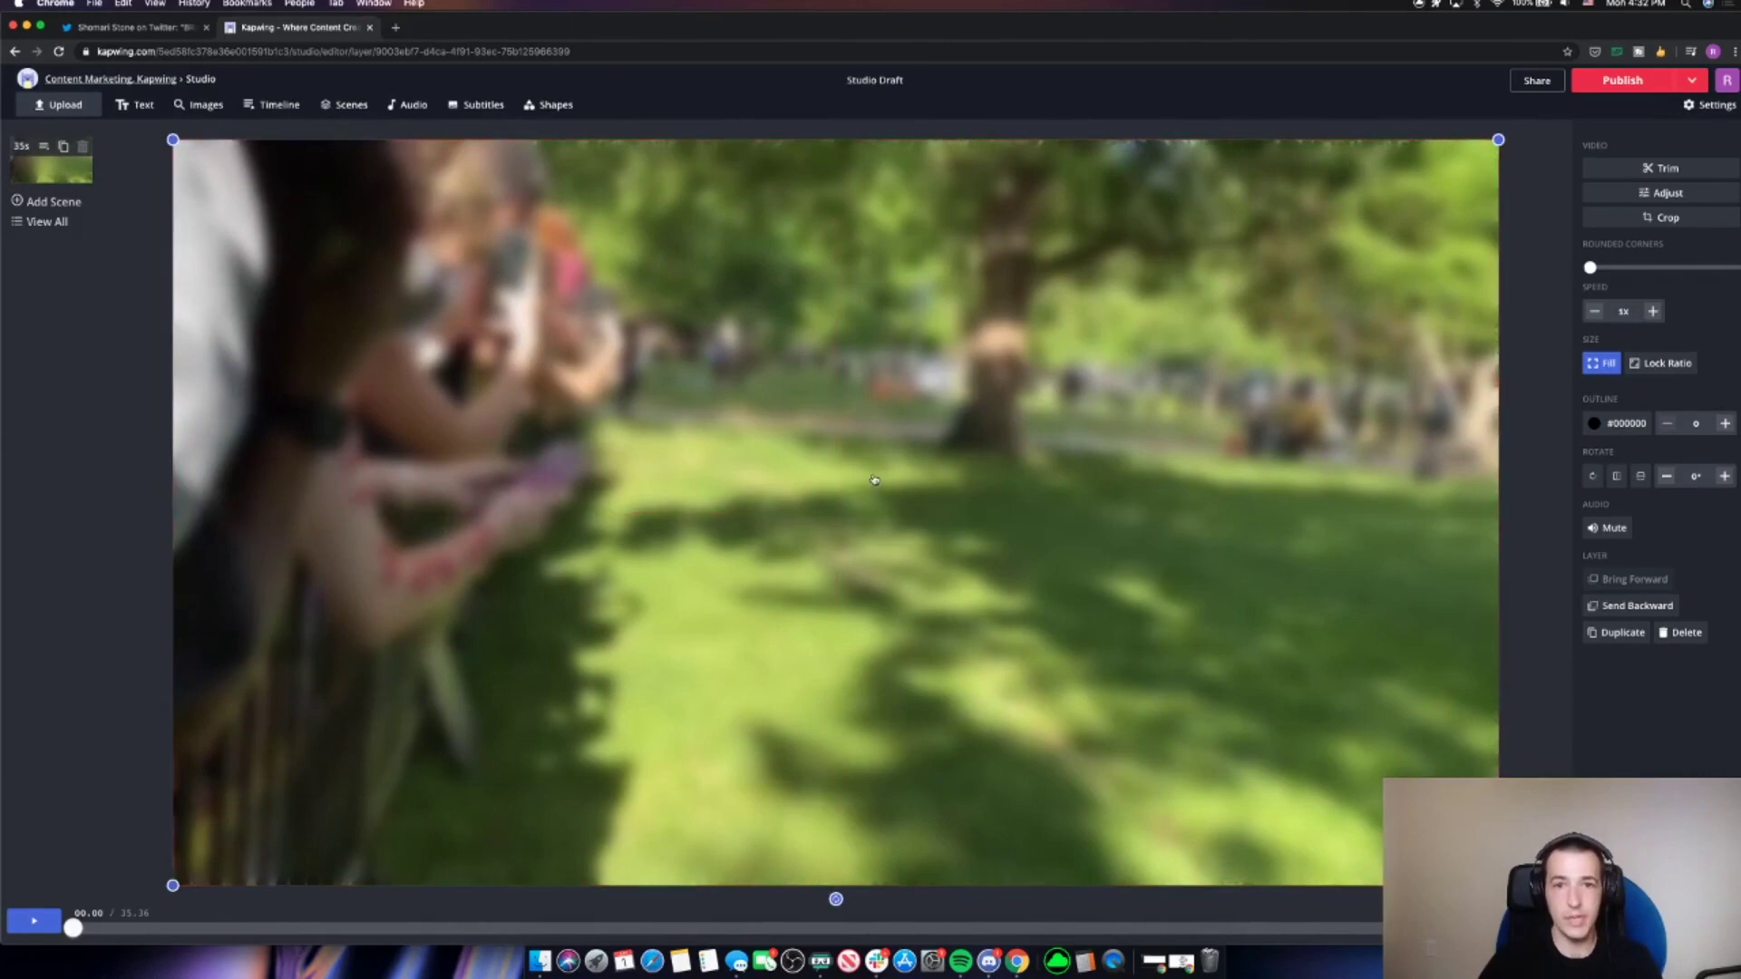
{"action": "left_click", "coordinate": [1649, 219]}
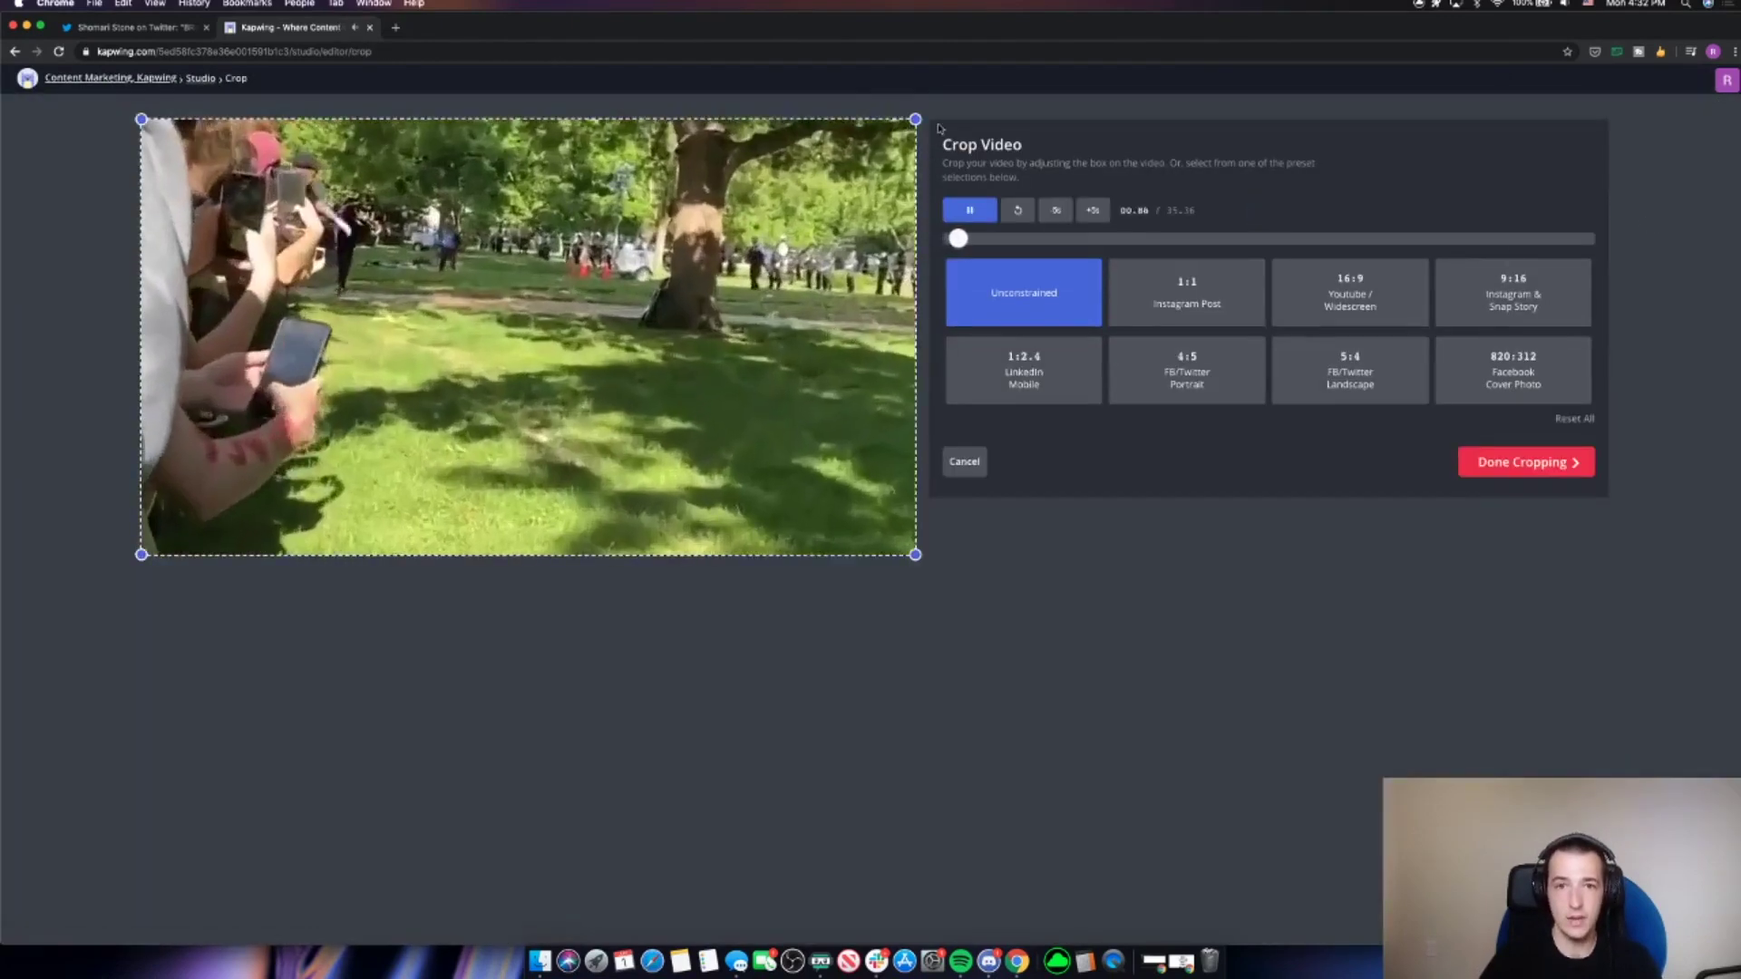
{"action": "left_click", "coordinate": [969, 208]}
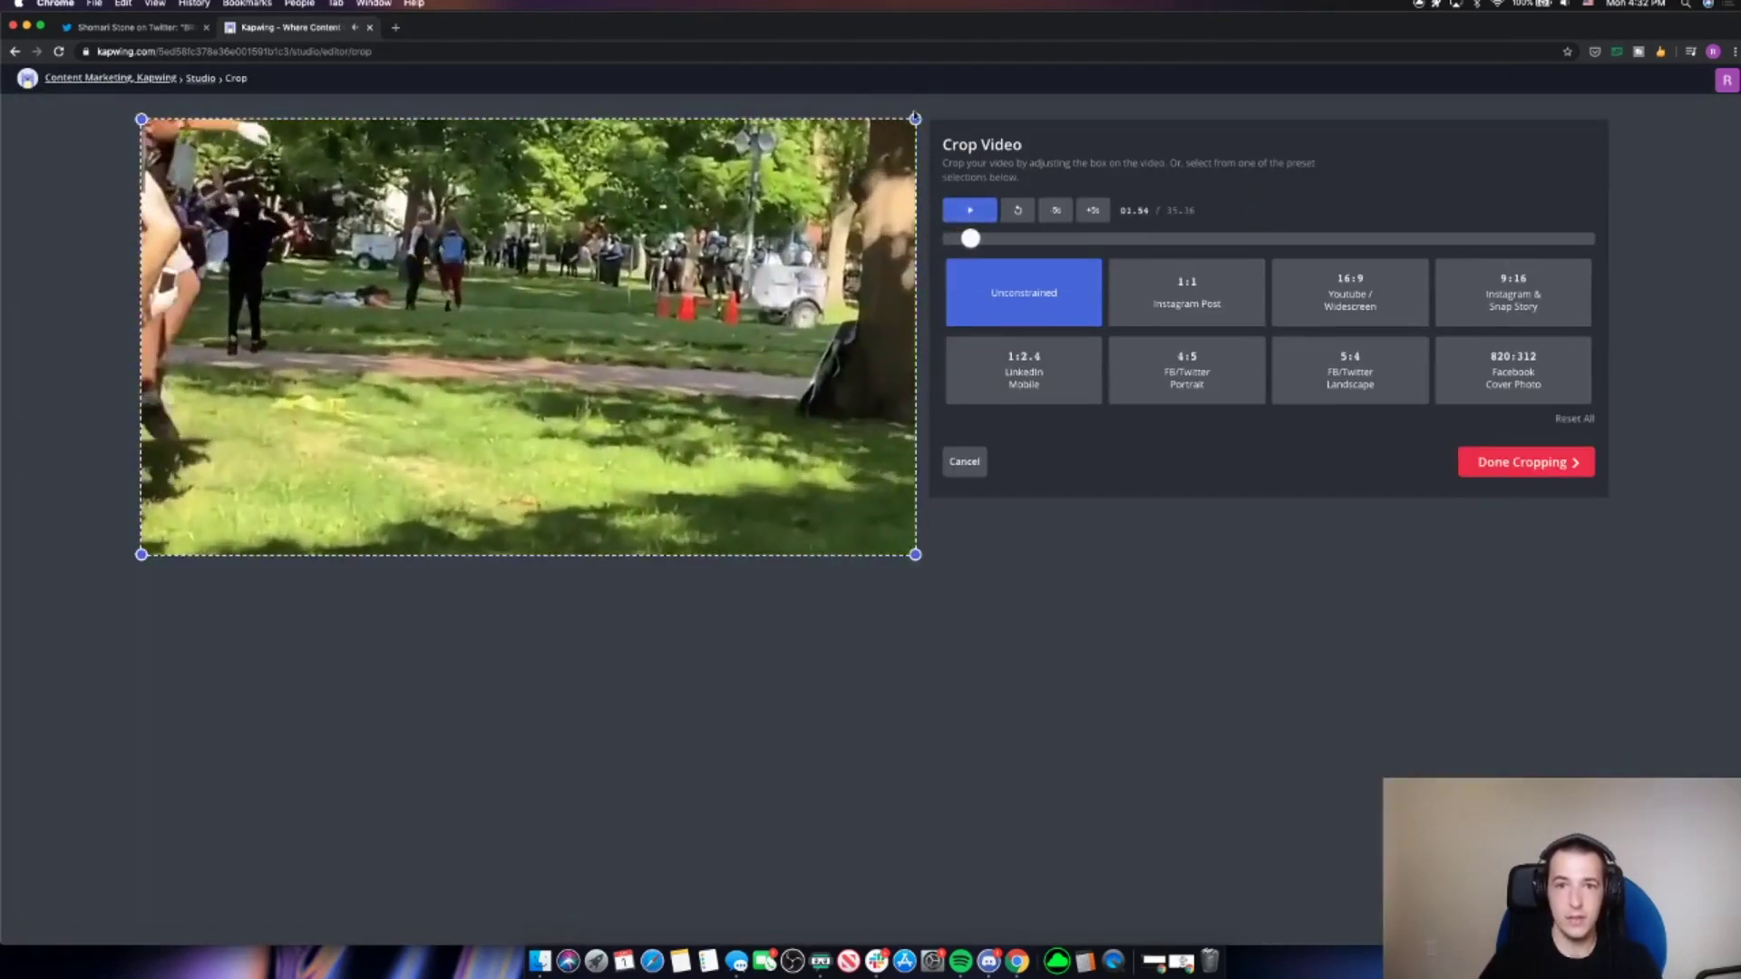
{"action": "left_click", "coordinate": [1092, 211]}
{"action": "left_click", "coordinate": [1093, 211]}
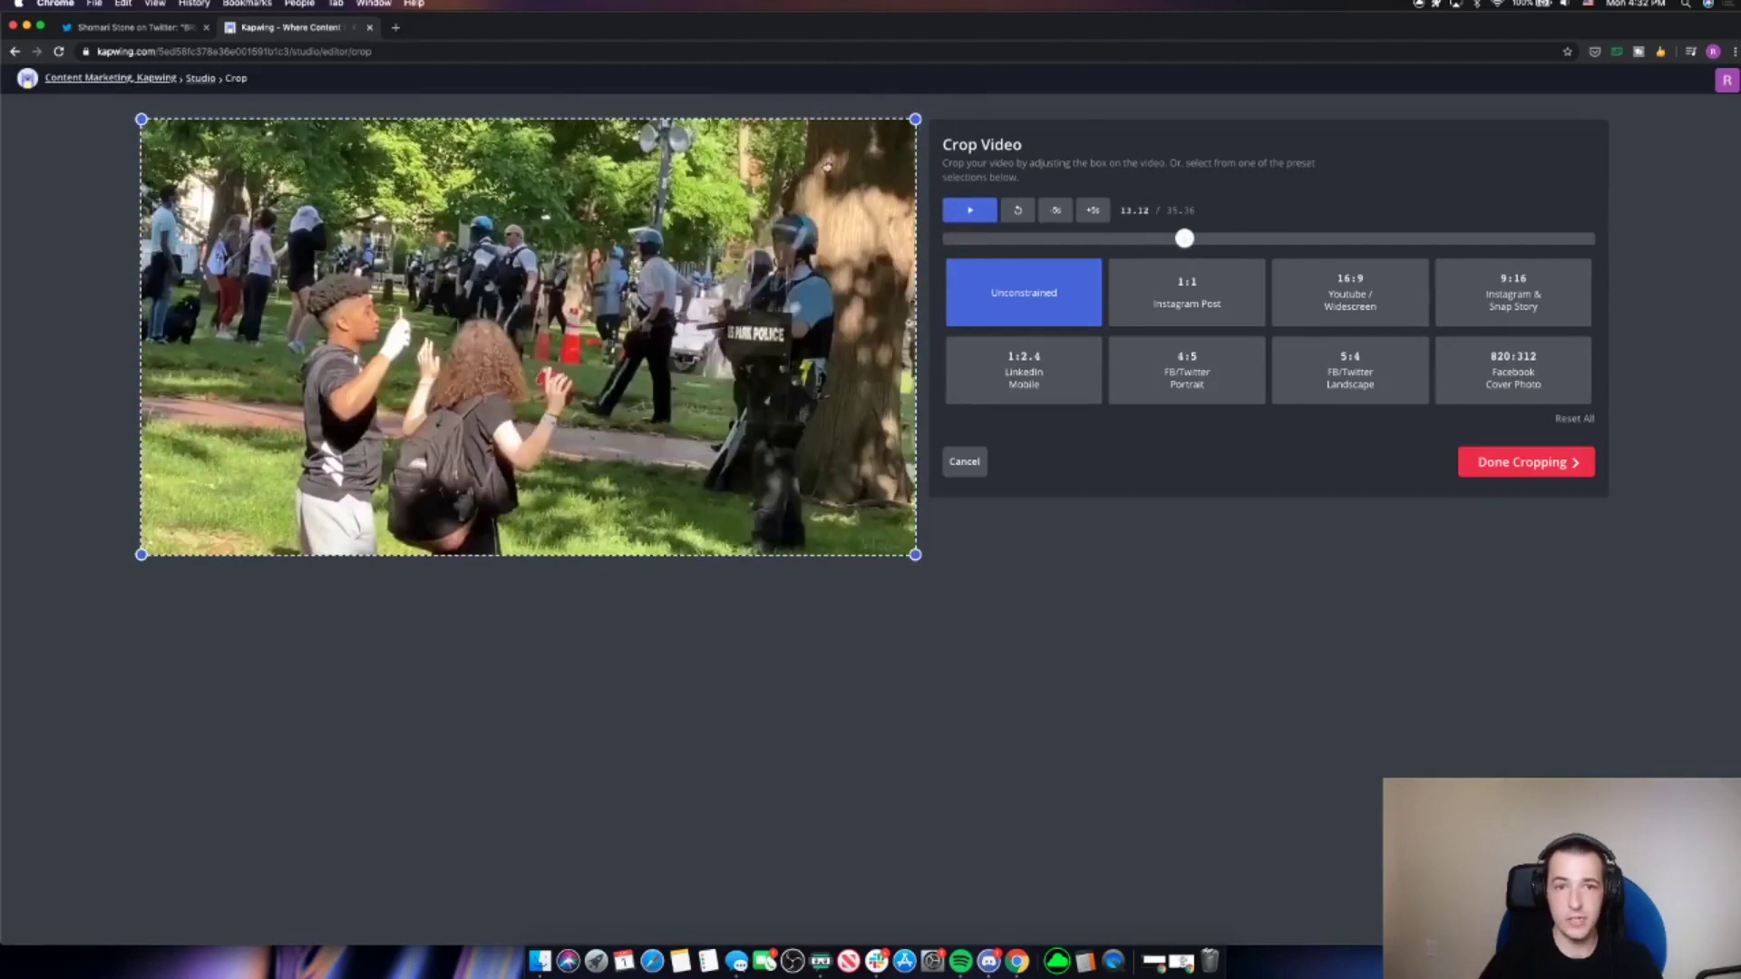
{"action": "left_click_drag", "start_coordinate": [915, 119], "coordinate": [632, 245]}
- Check the crop around 20-29 seconds, extend it to the frame's top, and apply it
{"action": "left_click", "coordinate": [1325, 237]}
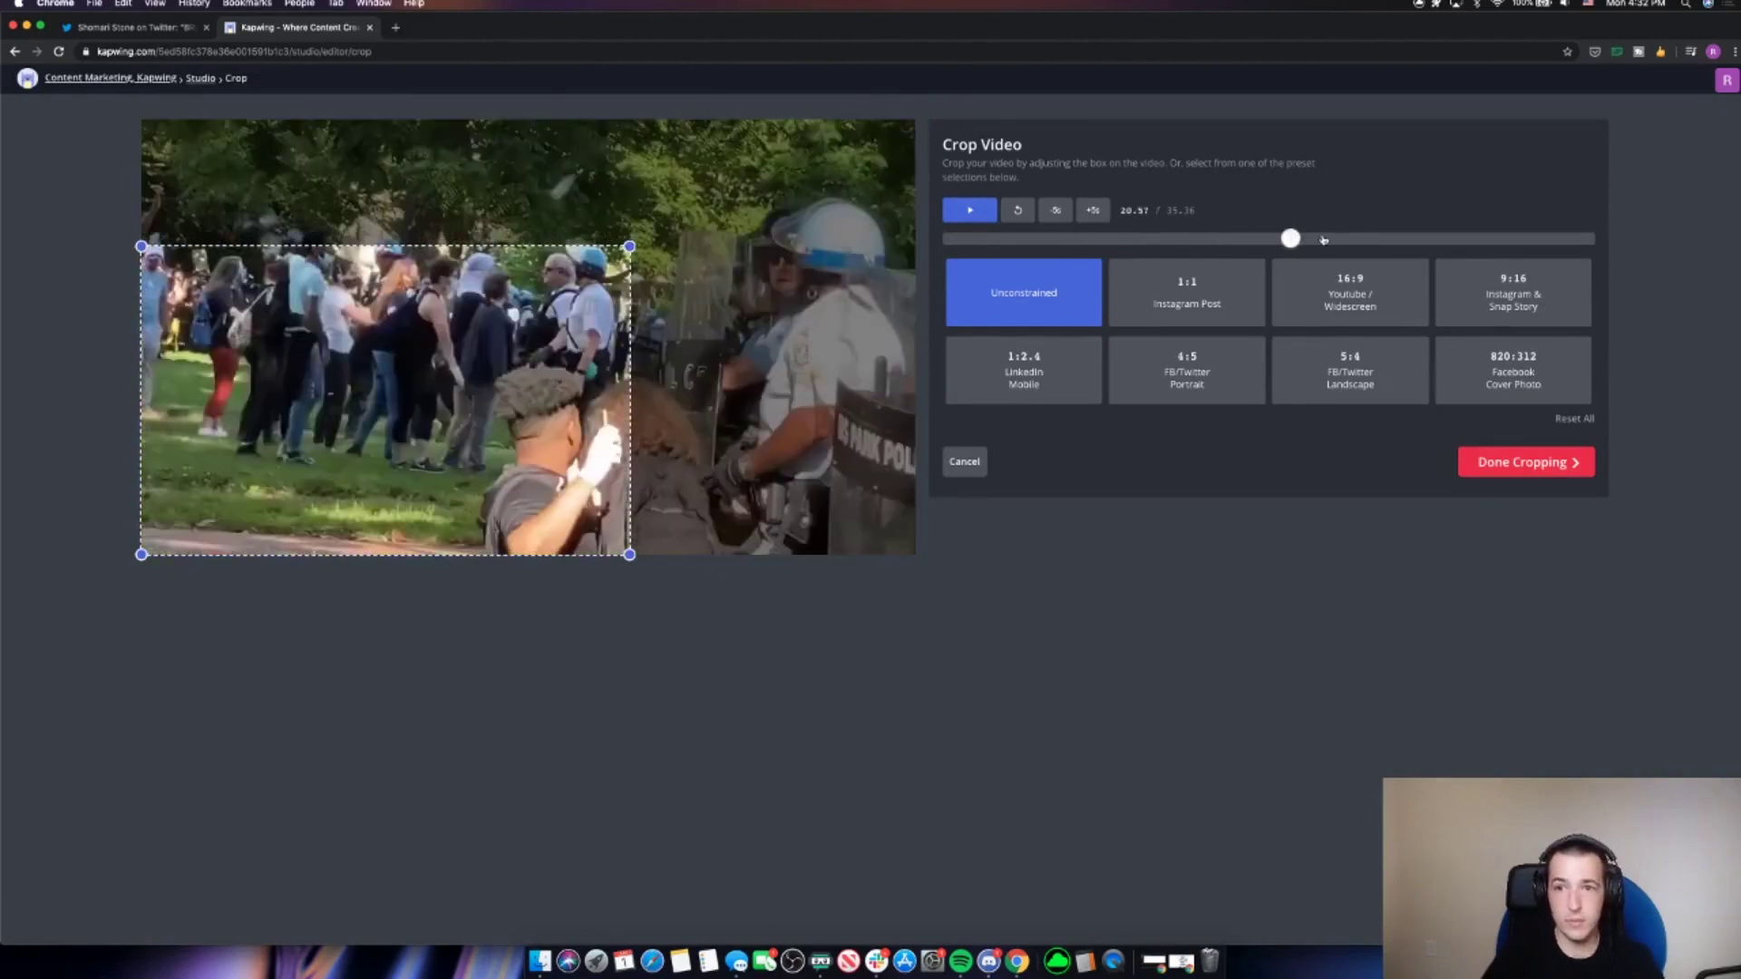
{"action": "left_click", "coordinate": [1397, 240]}
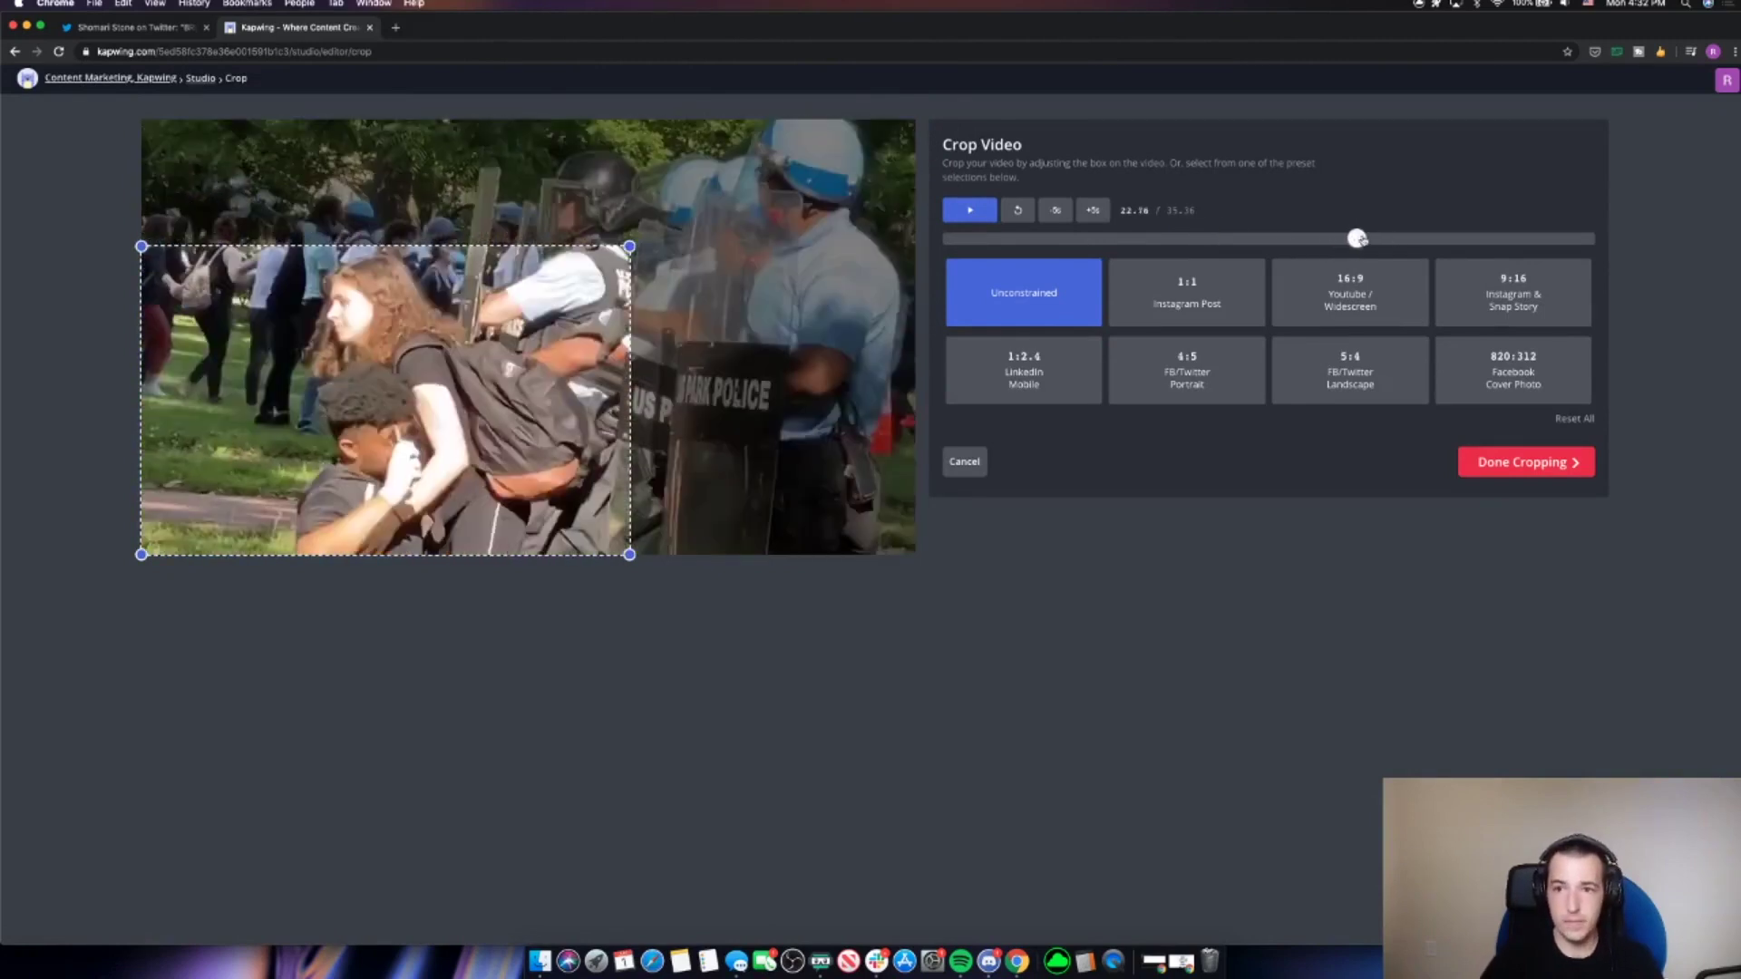
{"action": "left_click", "coordinate": [1407, 240]}
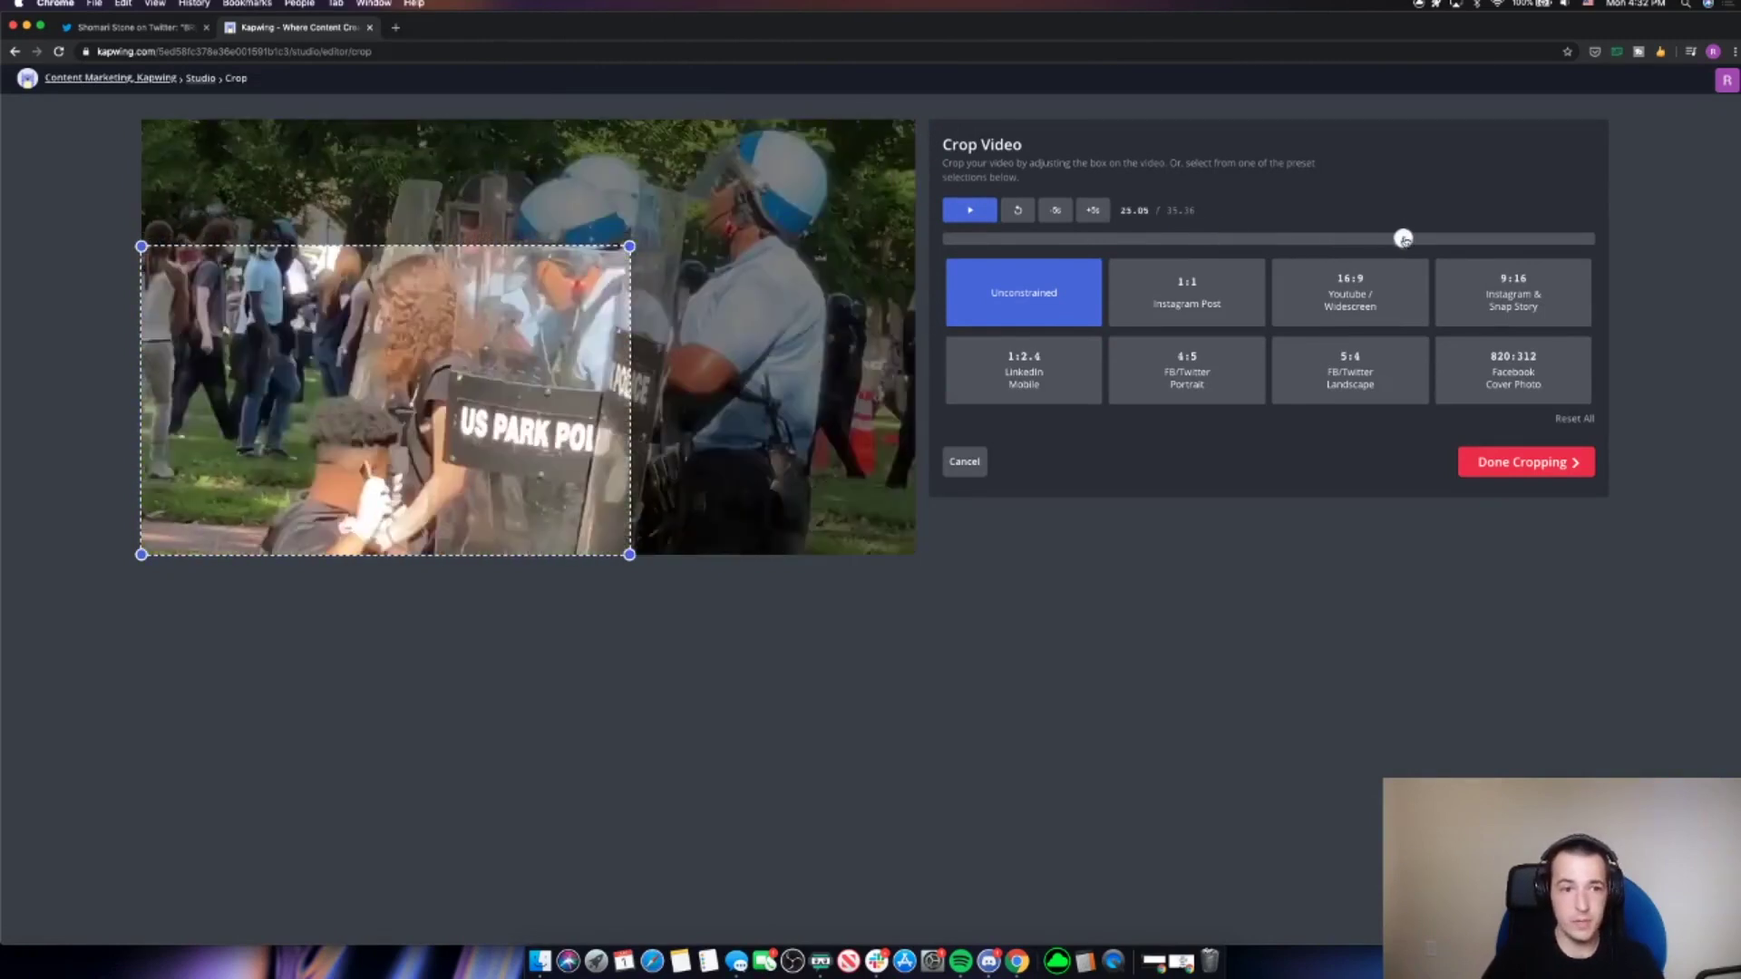
{"action": "left_click", "coordinate": [1463, 241]}
{"action": "left_click", "coordinate": [1506, 240]}
{"action": "left_click", "coordinate": [1520, 239]}
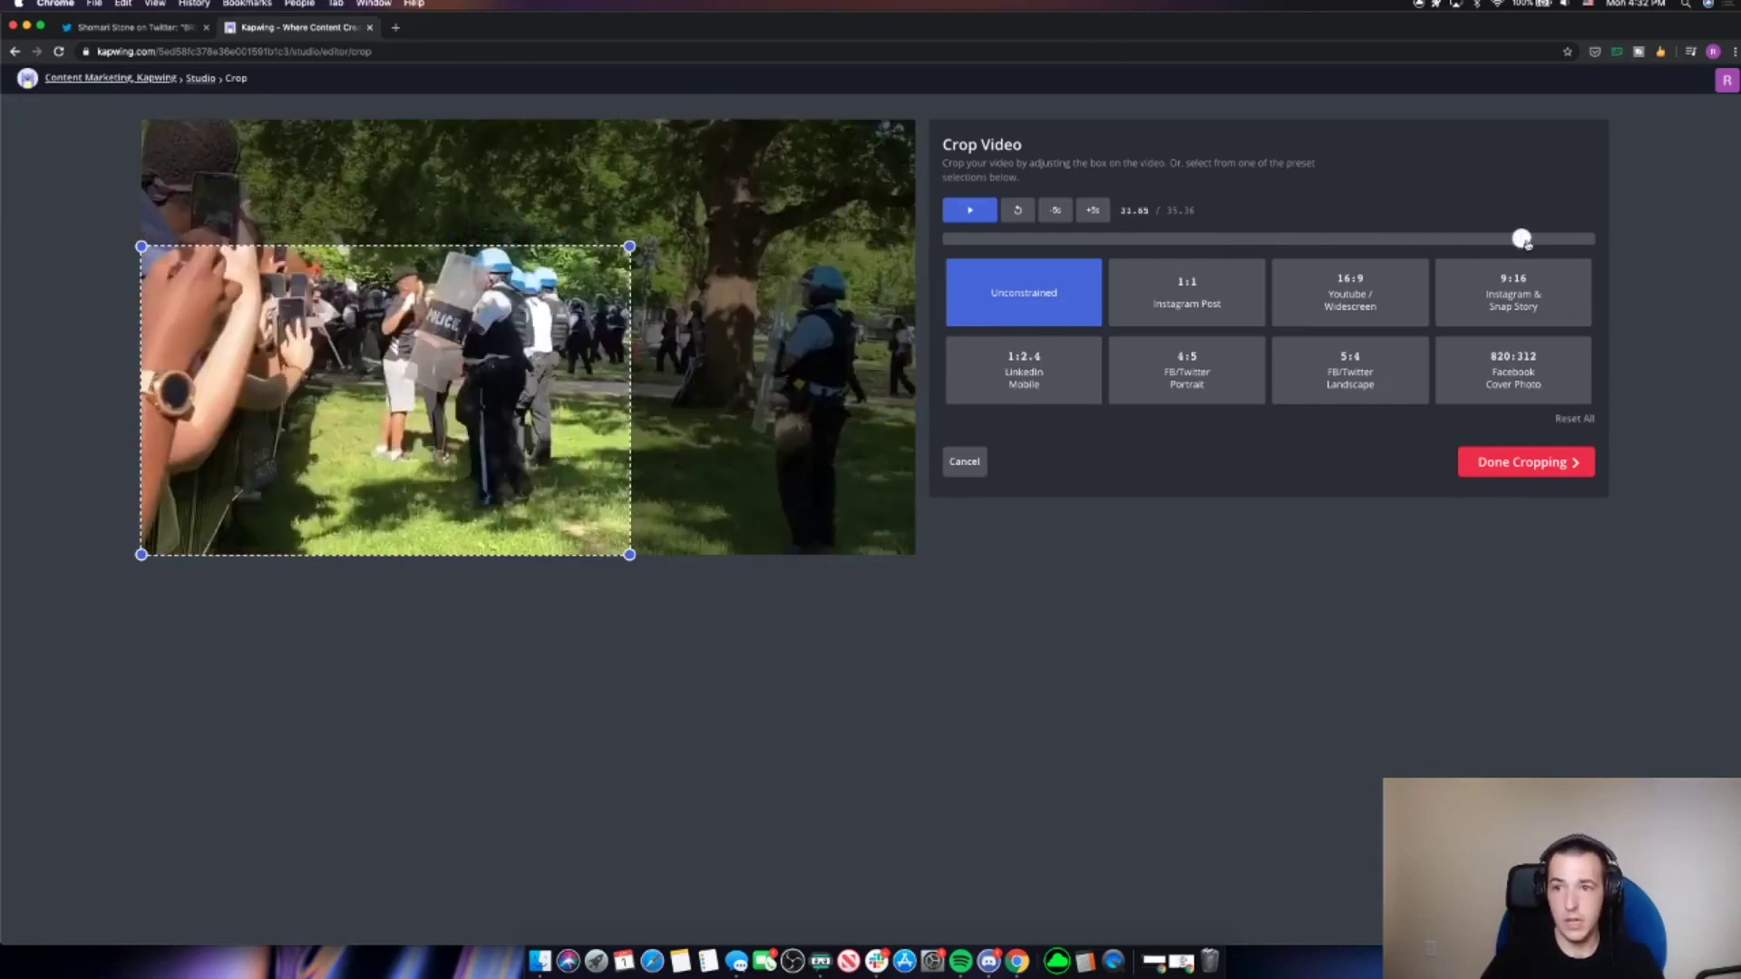
{"action": "left_click", "coordinate": [1477, 239]}
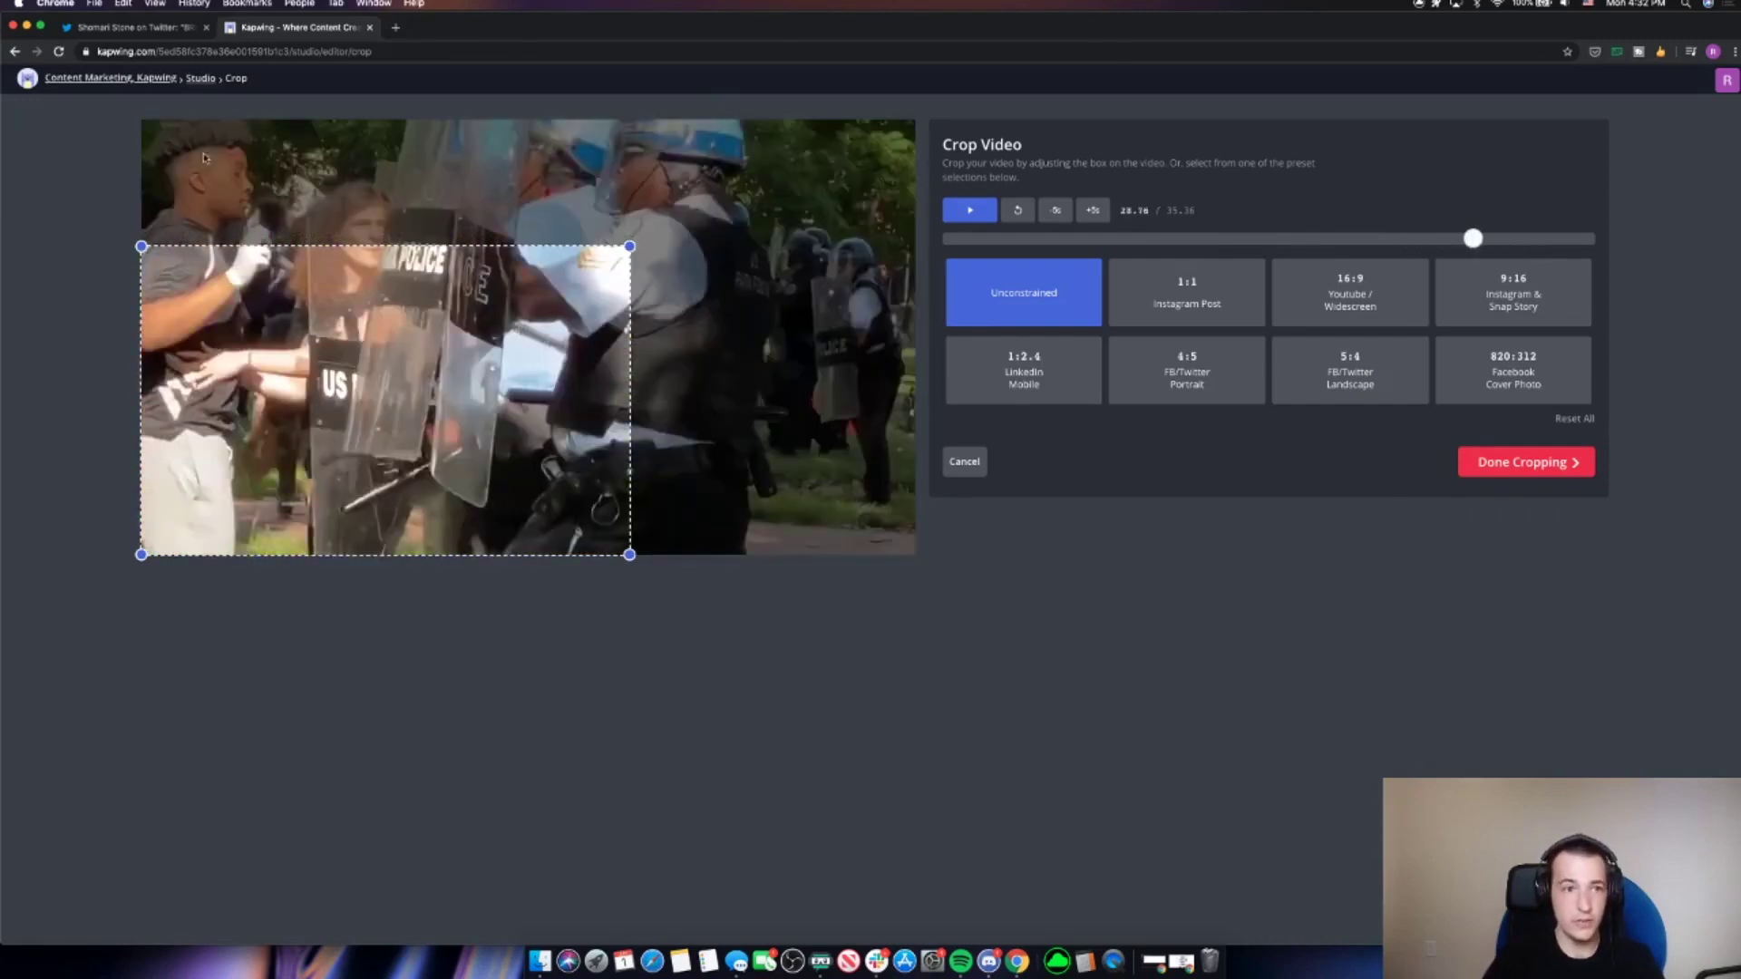
{"action": "left_click_drag", "start_coordinate": [629, 244], "coordinate": [635, 106]}
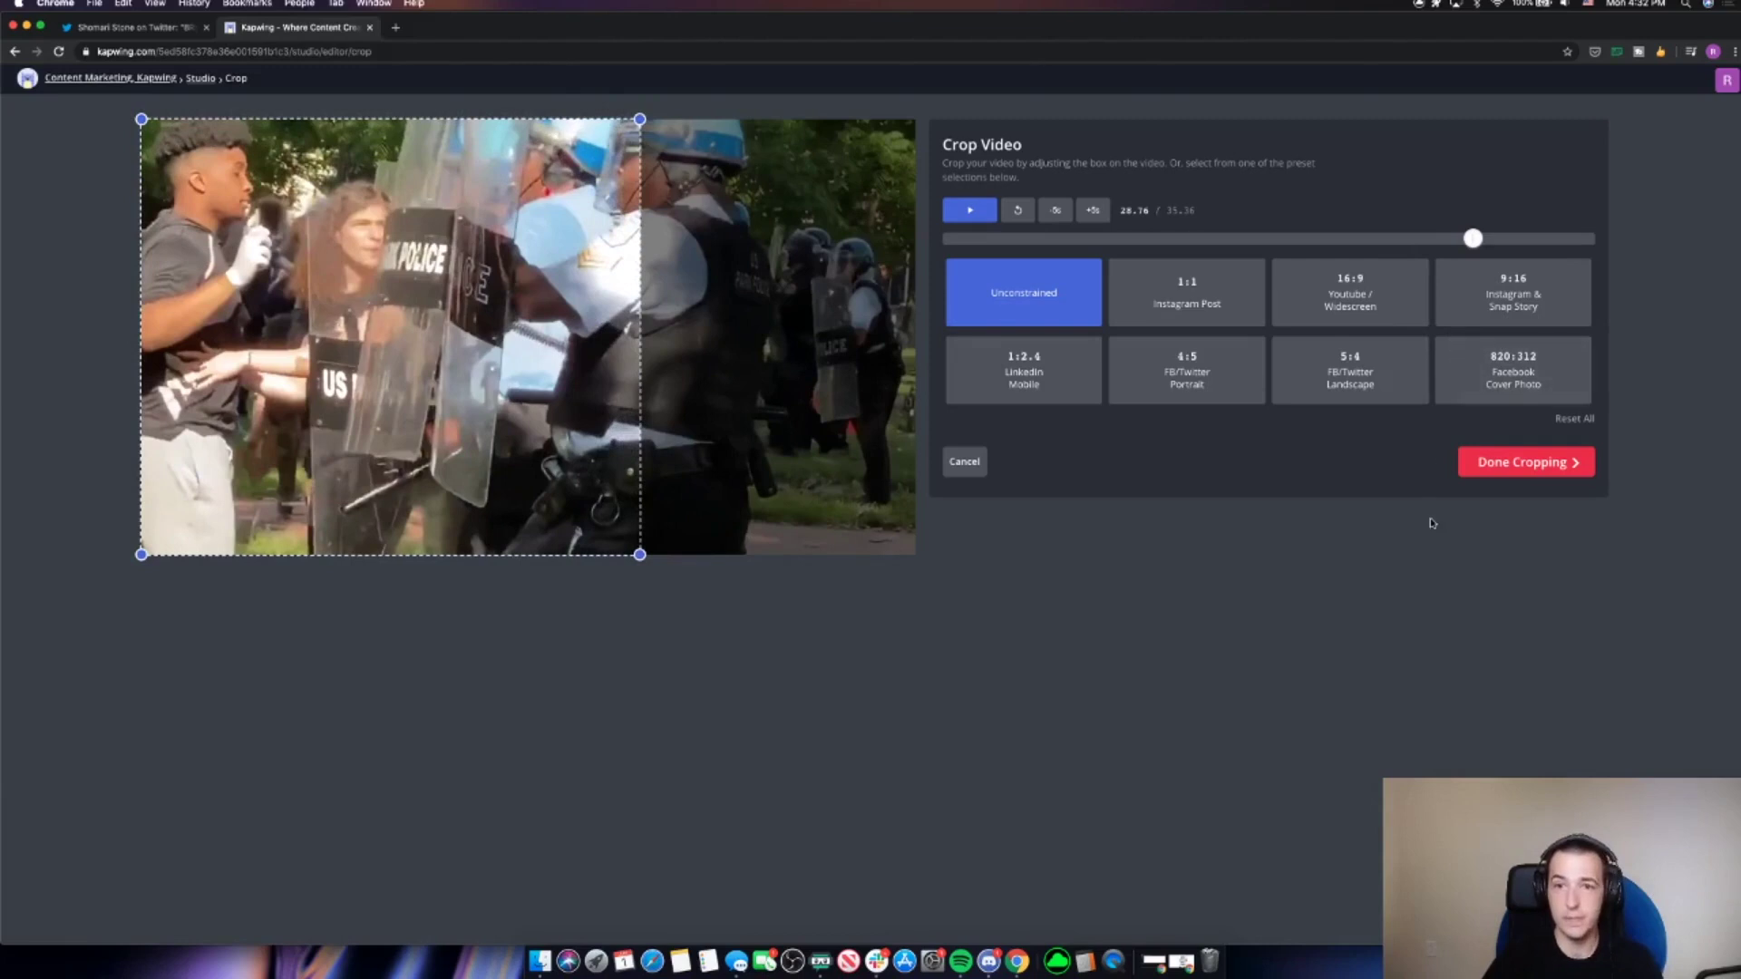
{"action": "left_click", "coordinate": [1532, 470]}
- Enlarge the blurred cropped layer over the canvas's left side and widen it slightly rightward
{"action": "left_click_drag", "start_coordinate": [669, 590], "coordinate": [935, 891]}
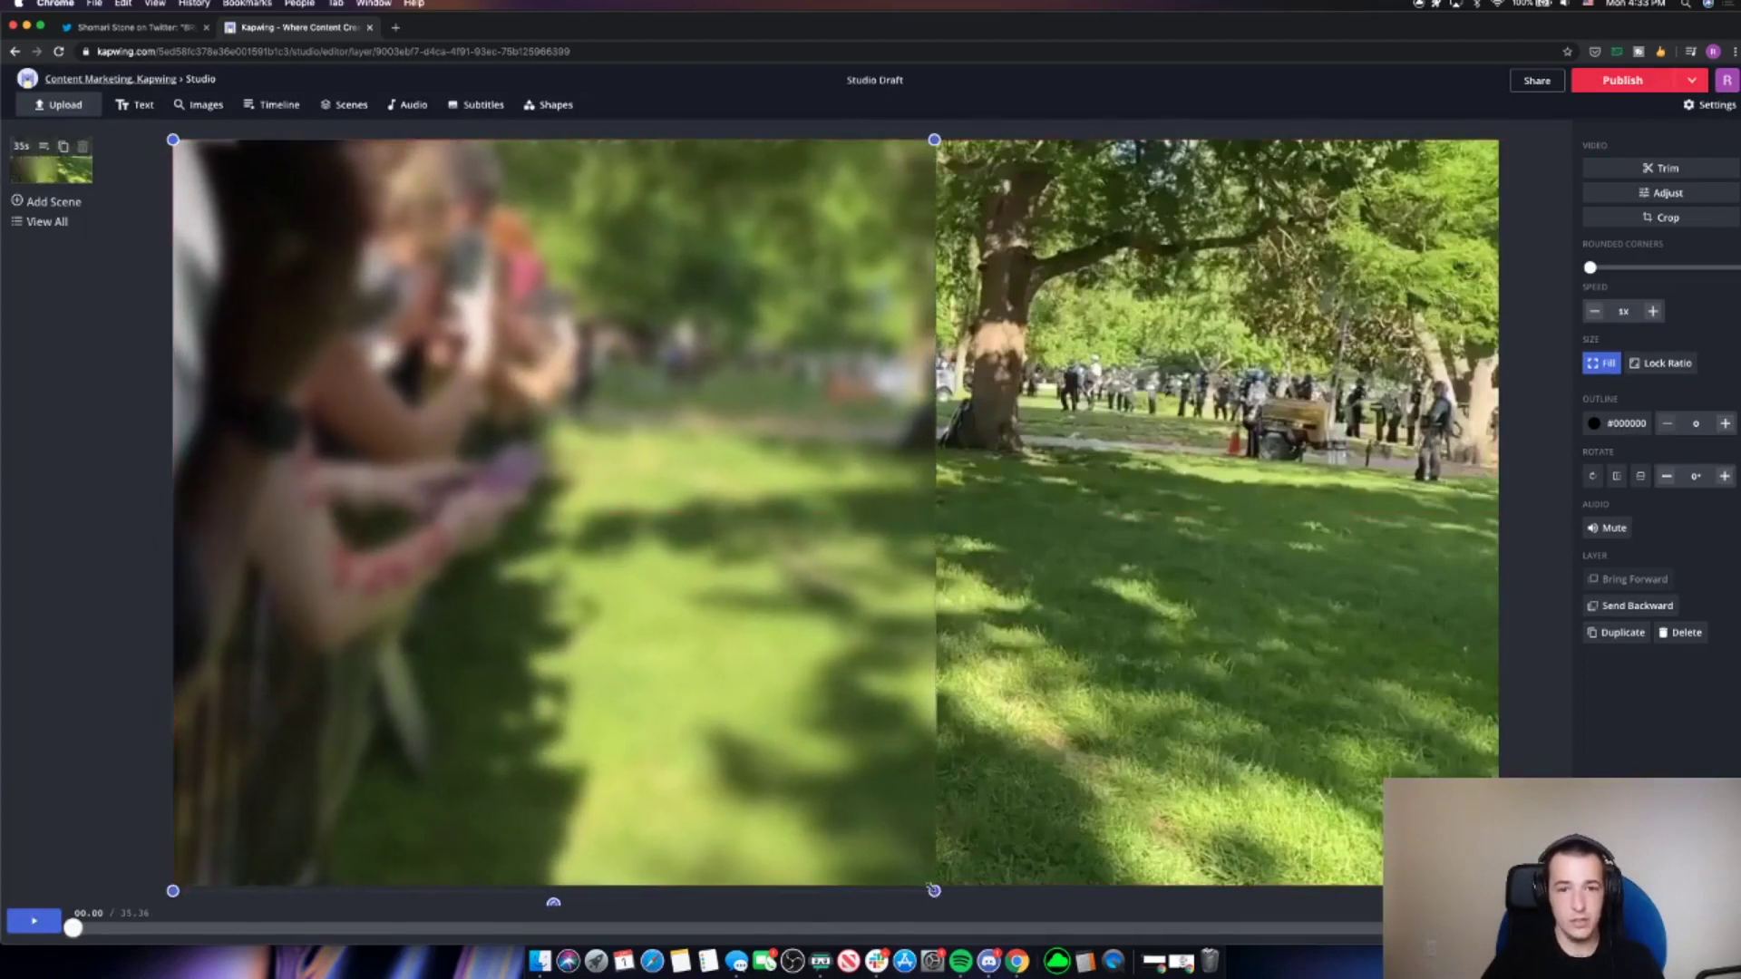
{"action": "left_click", "coordinate": [93, 728]}
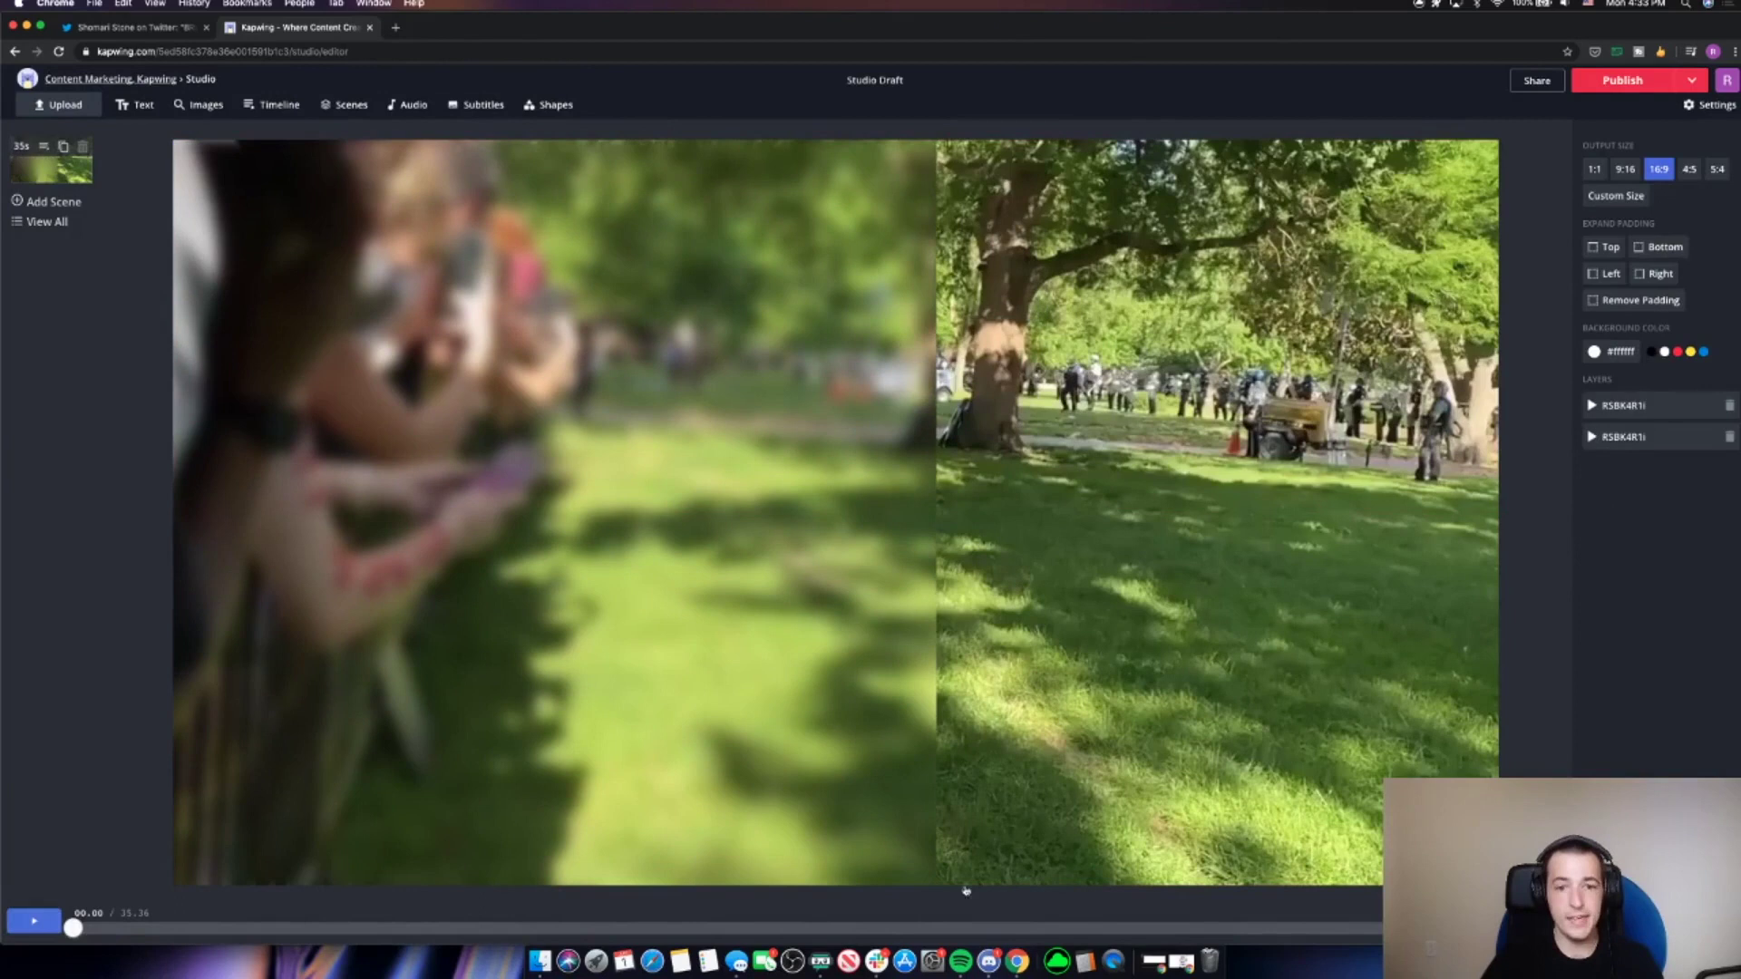
{"action": "left_click", "coordinate": [935, 856]}
{"action": "left_click_drag", "start_coordinate": [934, 890], "coordinate": [958, 892]}
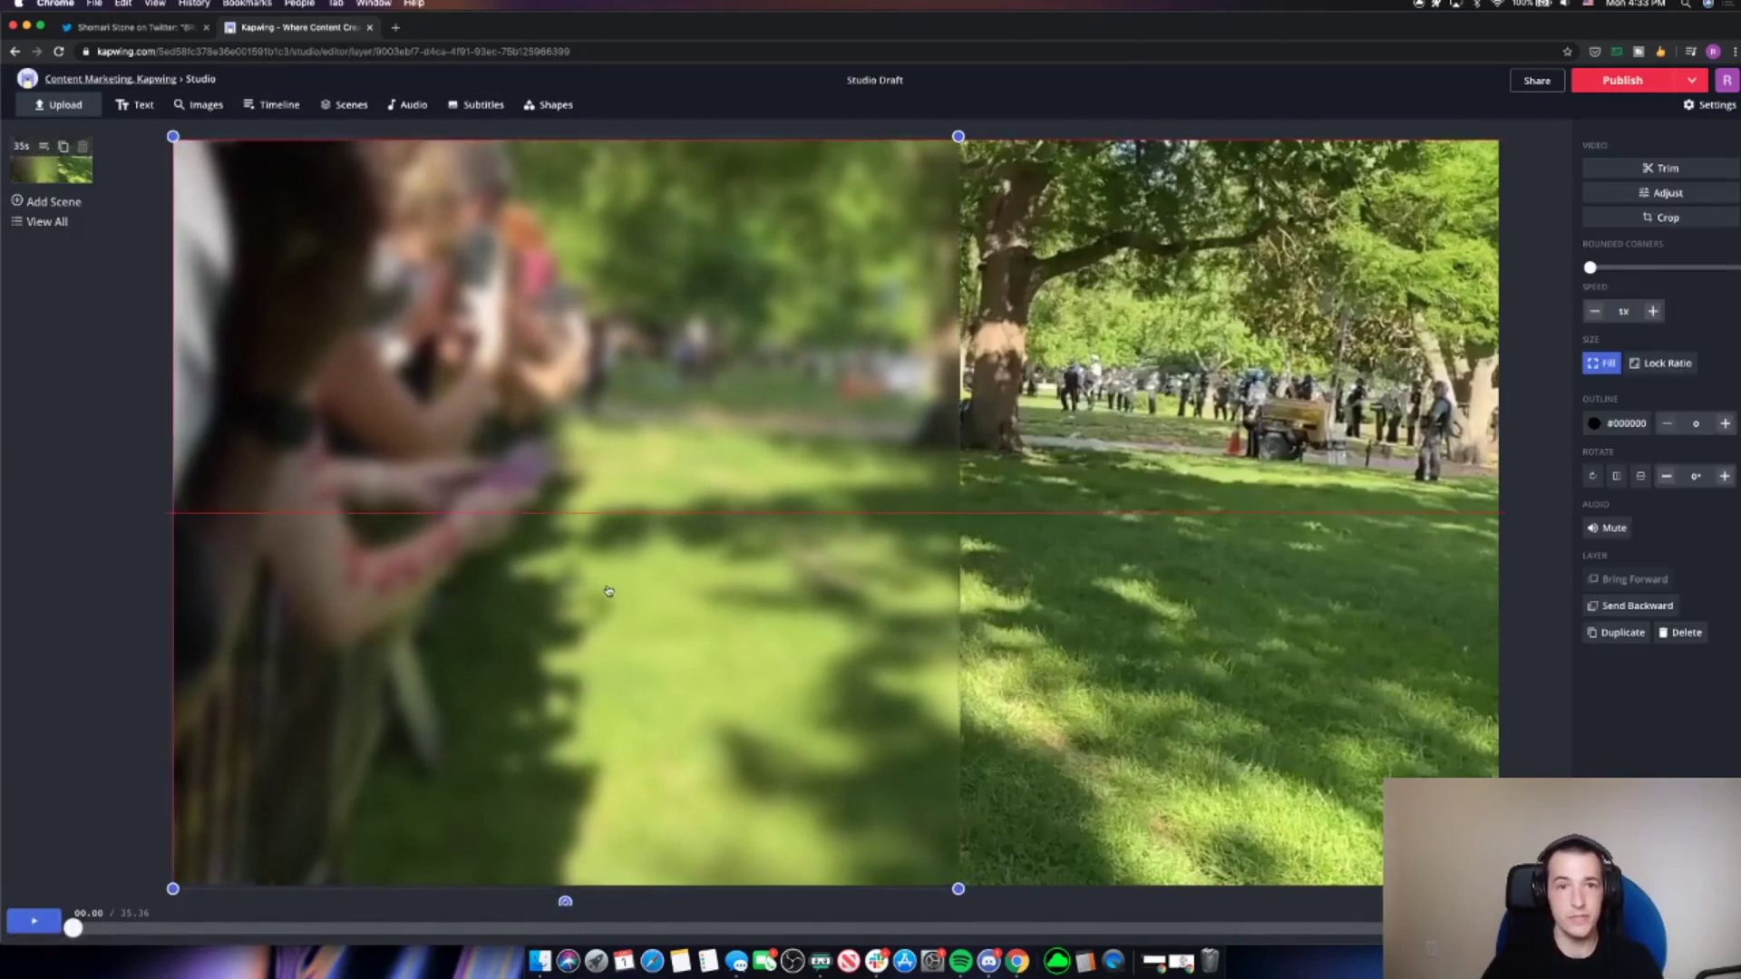
{"action": "left_click", "coordinate": [74, 565]}
- Play back the video to confirm the blur hides the onlookers throughout
{"action": "key", "text": "space"}
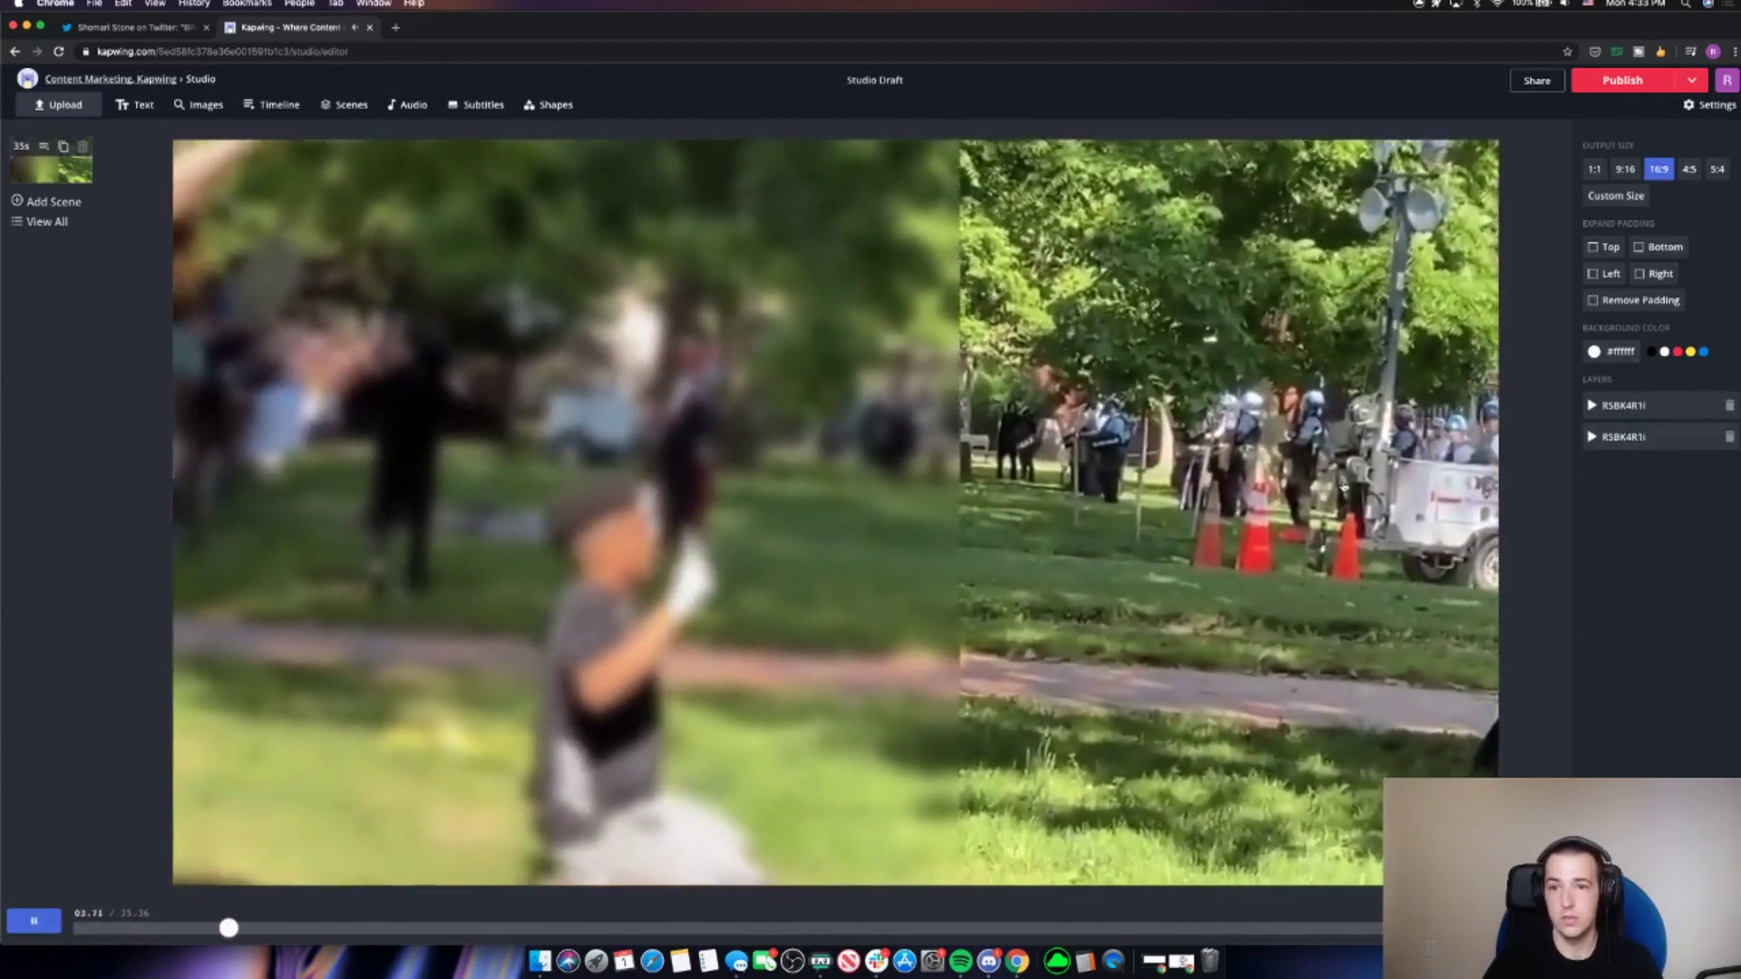
{"action": "left_click", "coordinate": [1623, 406]}
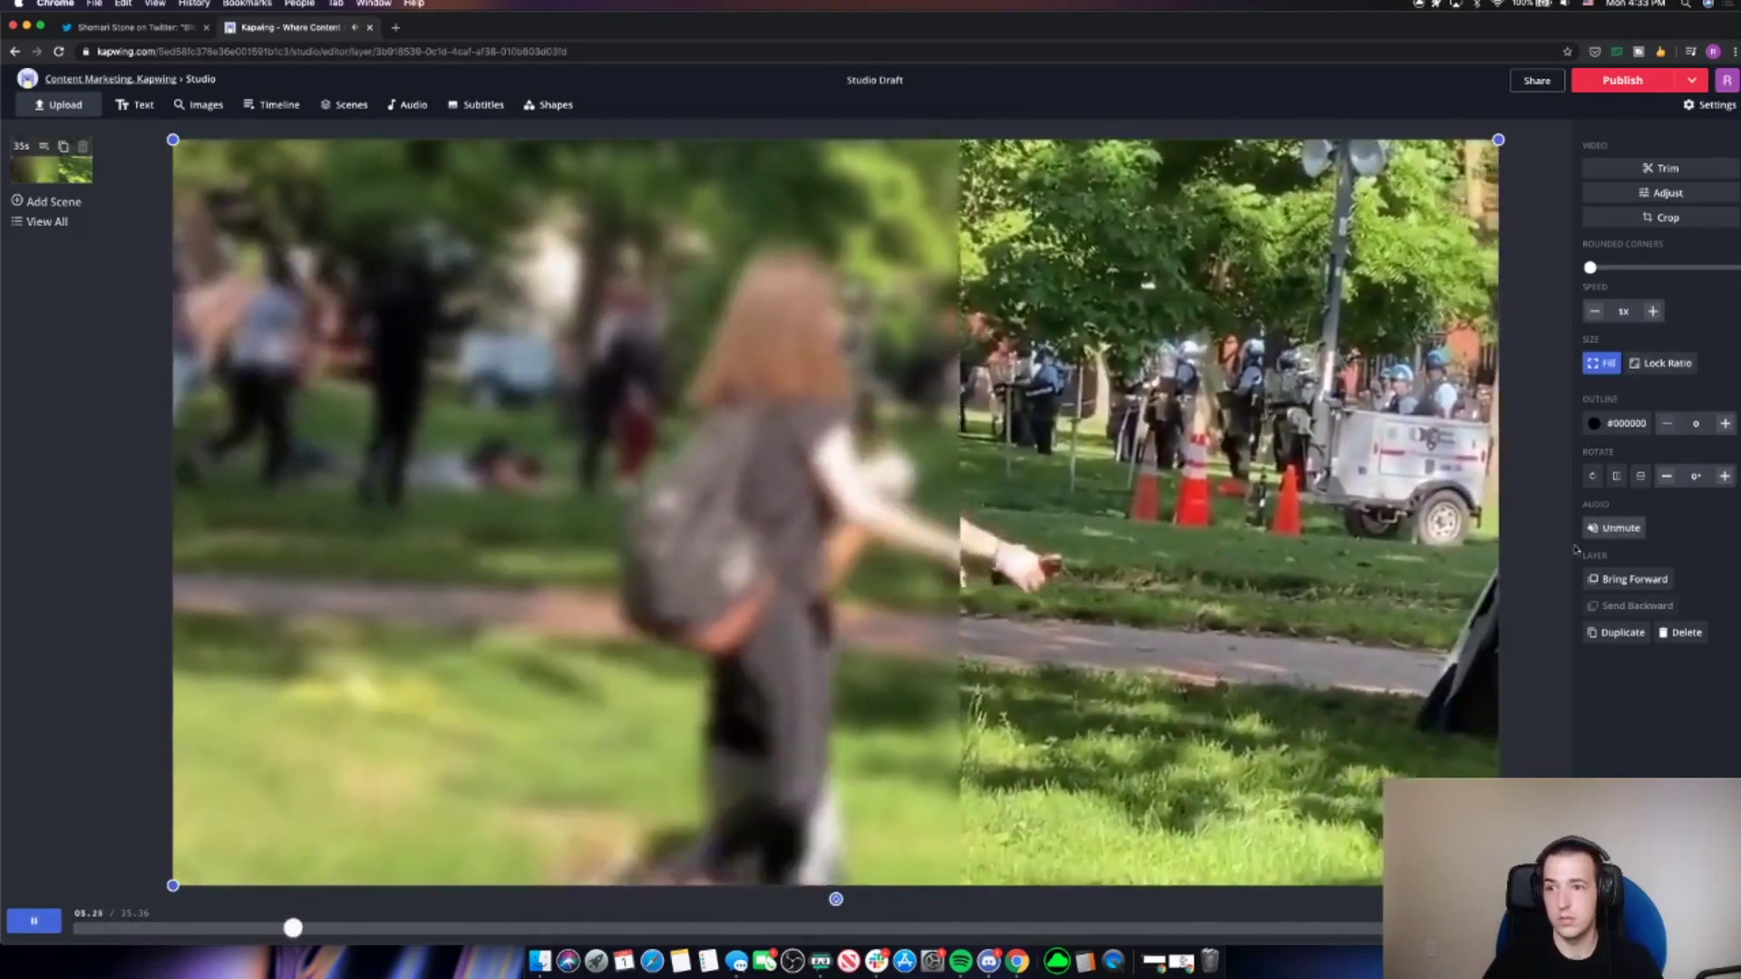
{"action": "left_click", "coordinate": [1531, 544]}
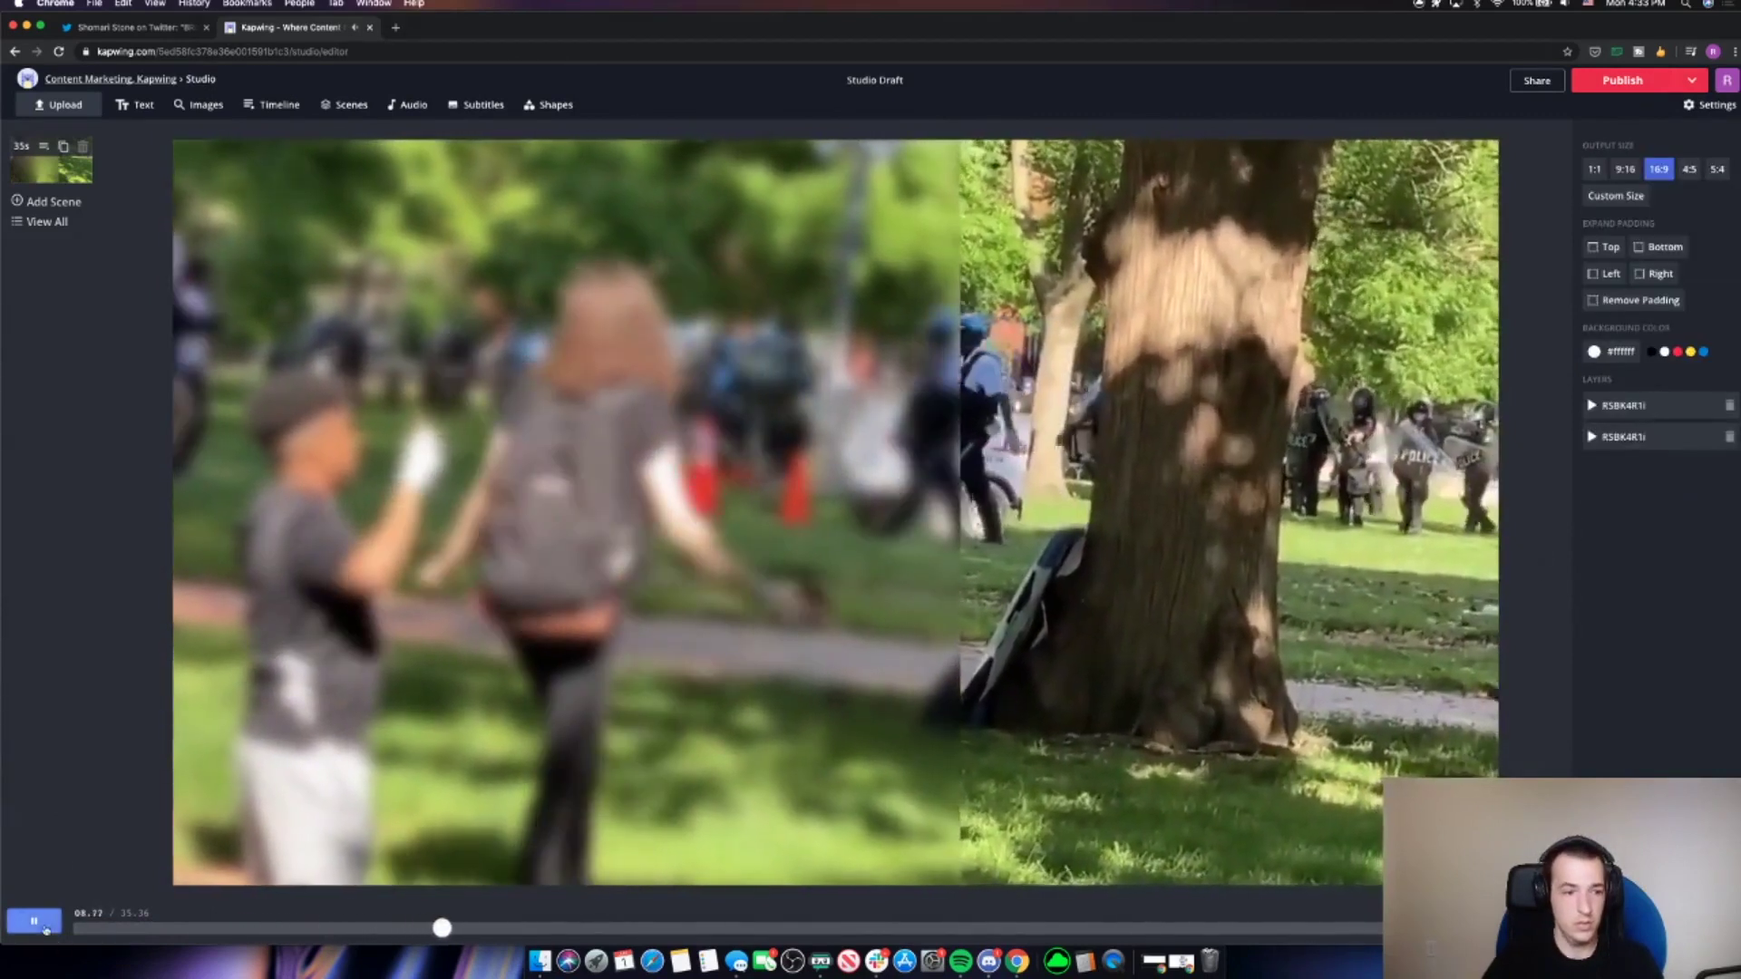
{"action": "left_click", "coordinate": [41, 923]}
{"action": "left_click", "coordinate": [907, 815]}
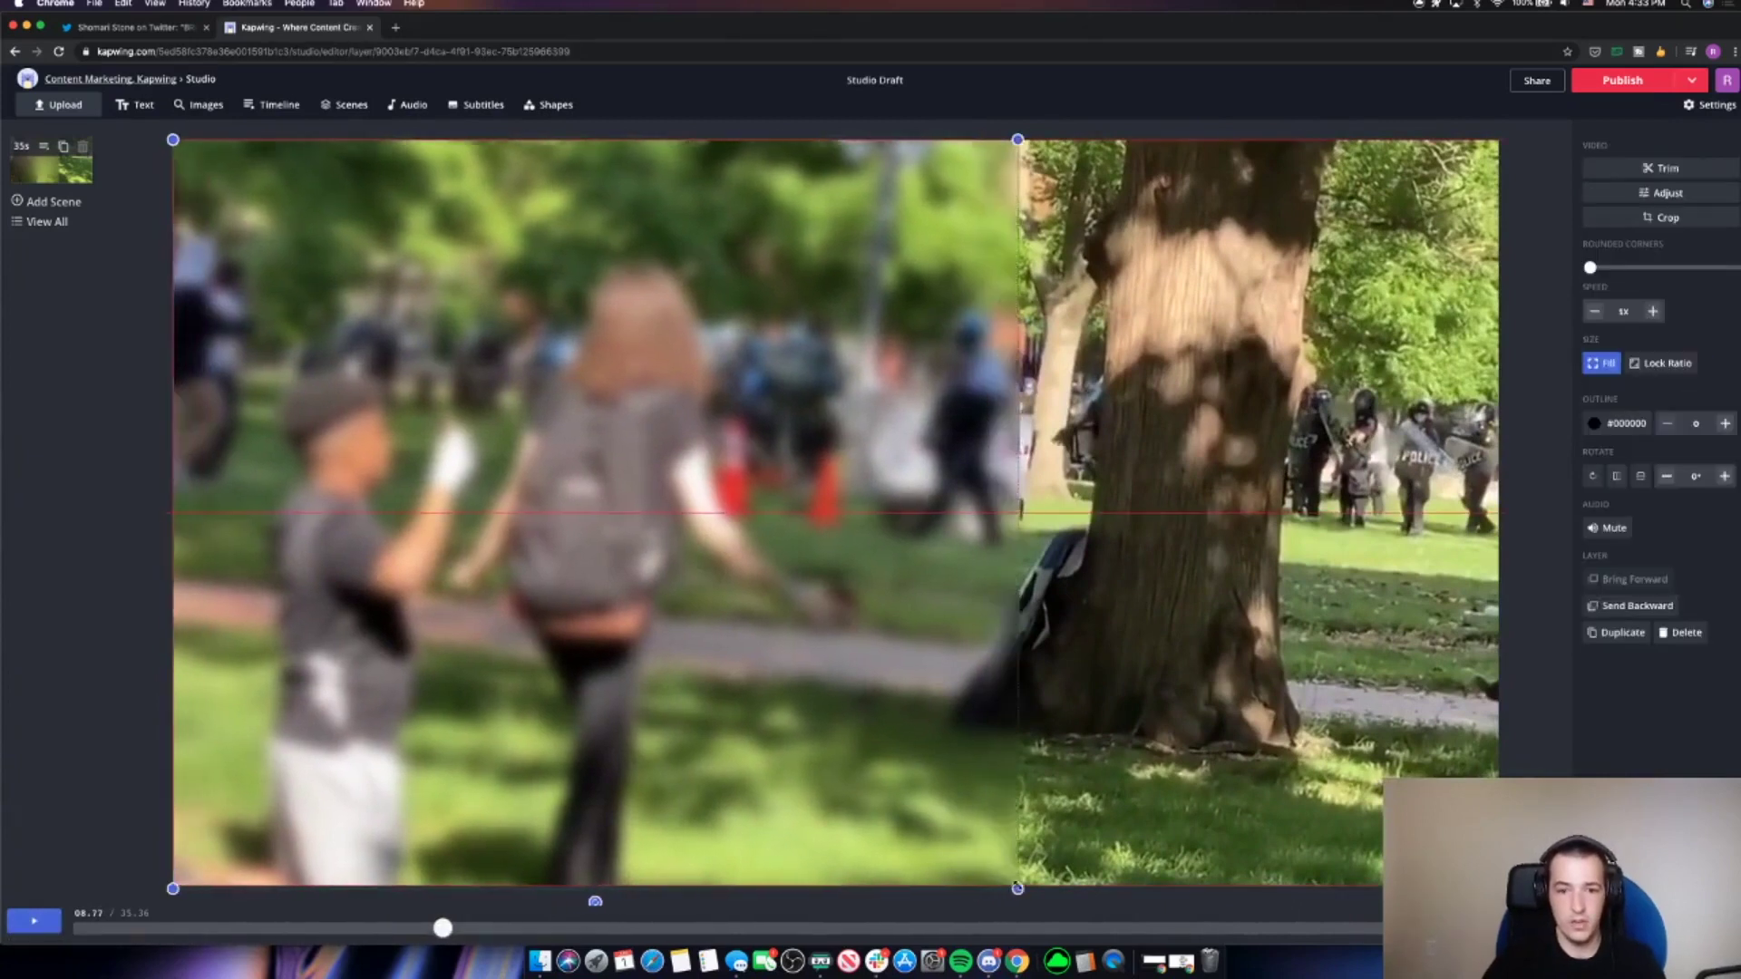
{"action": "key", "text": "space"}
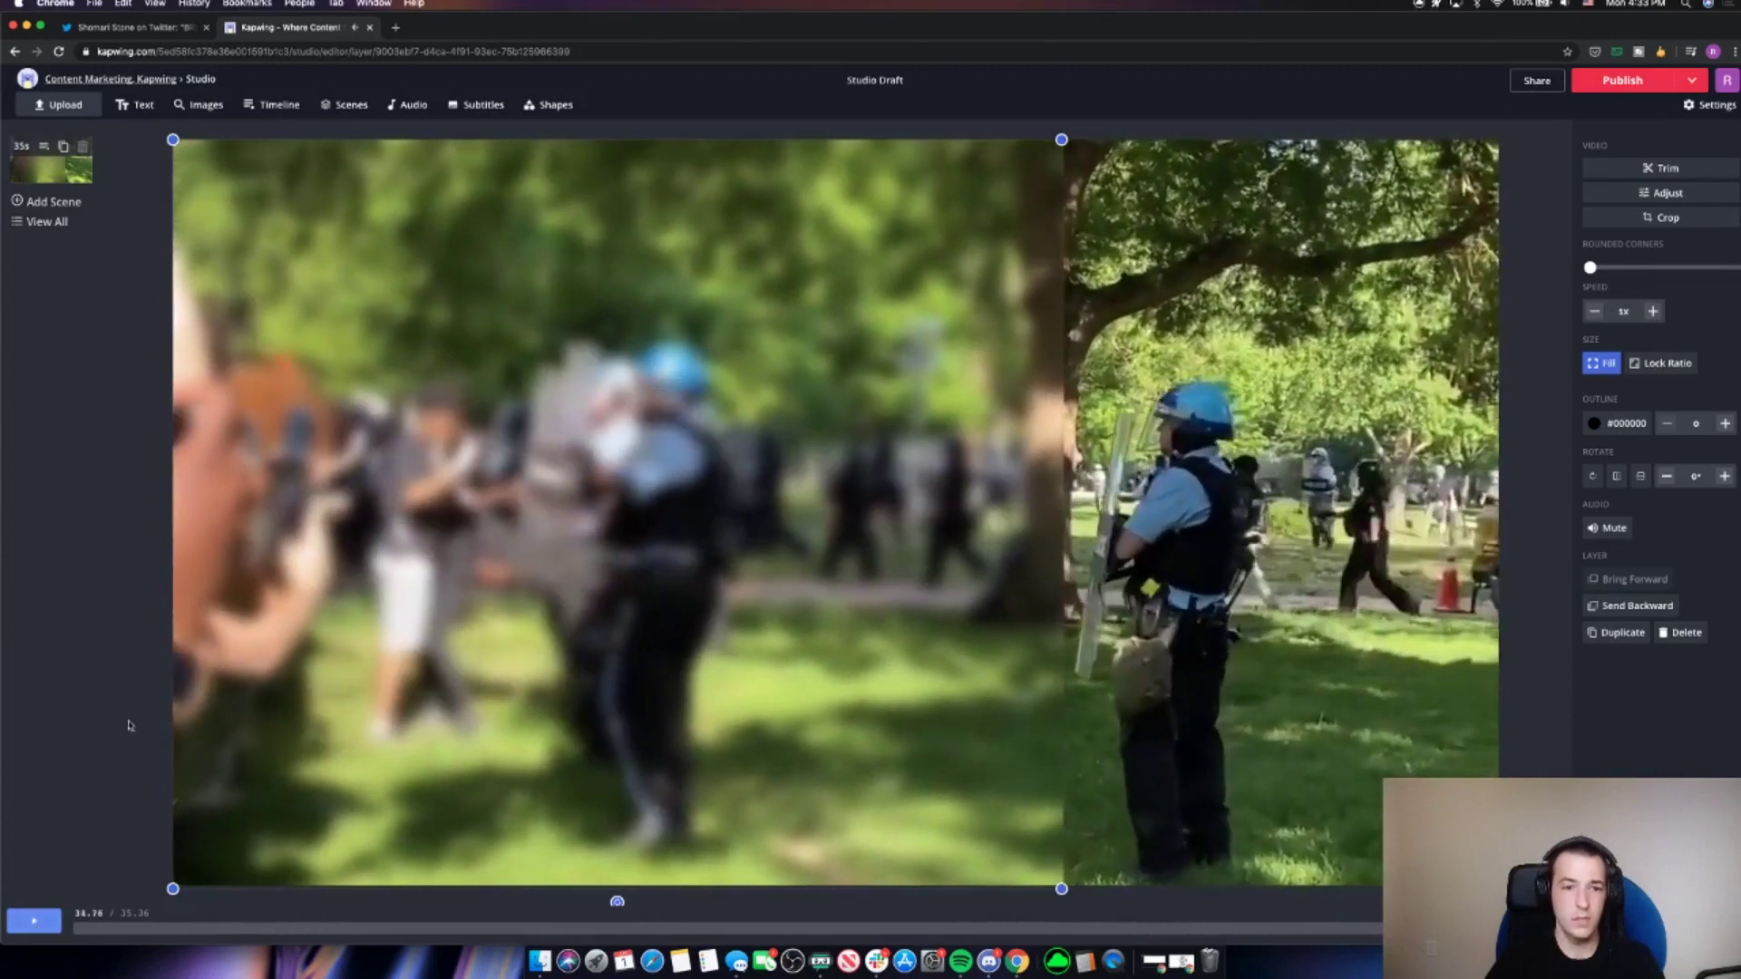
{"action": "left_click", "coordinate": [98, 617]}
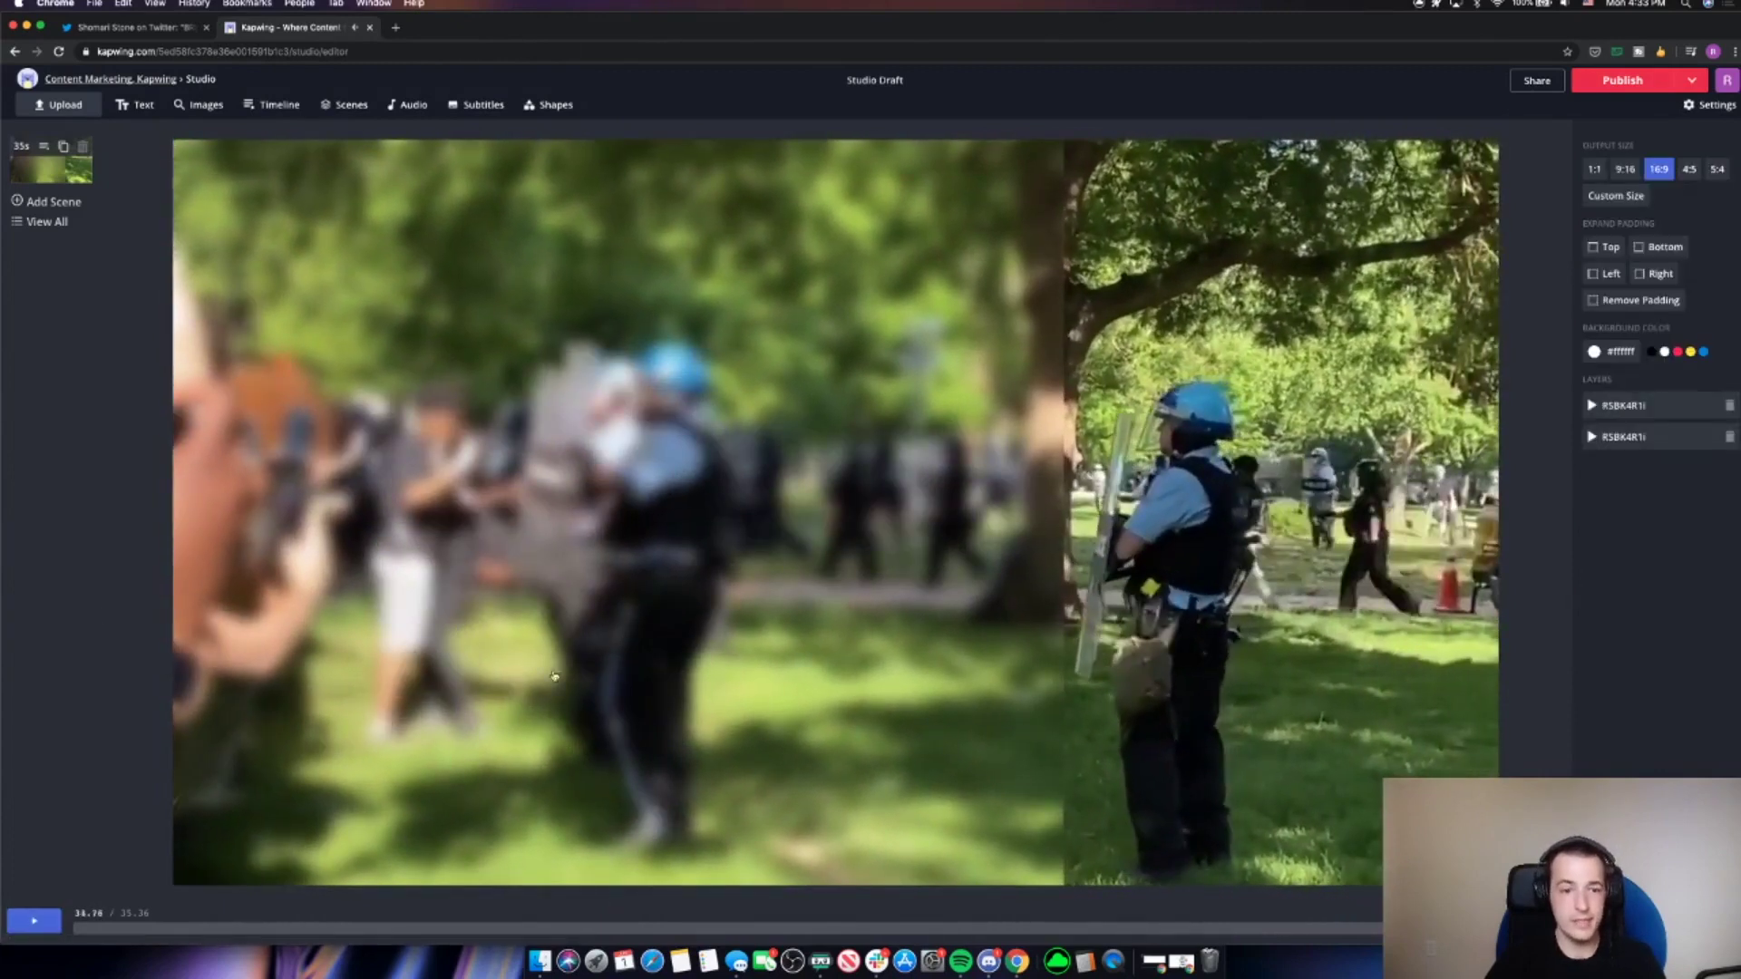
{"action": "left_click_drag", "start_coordinate": [671, 925], "coordinate": [361, 928]}
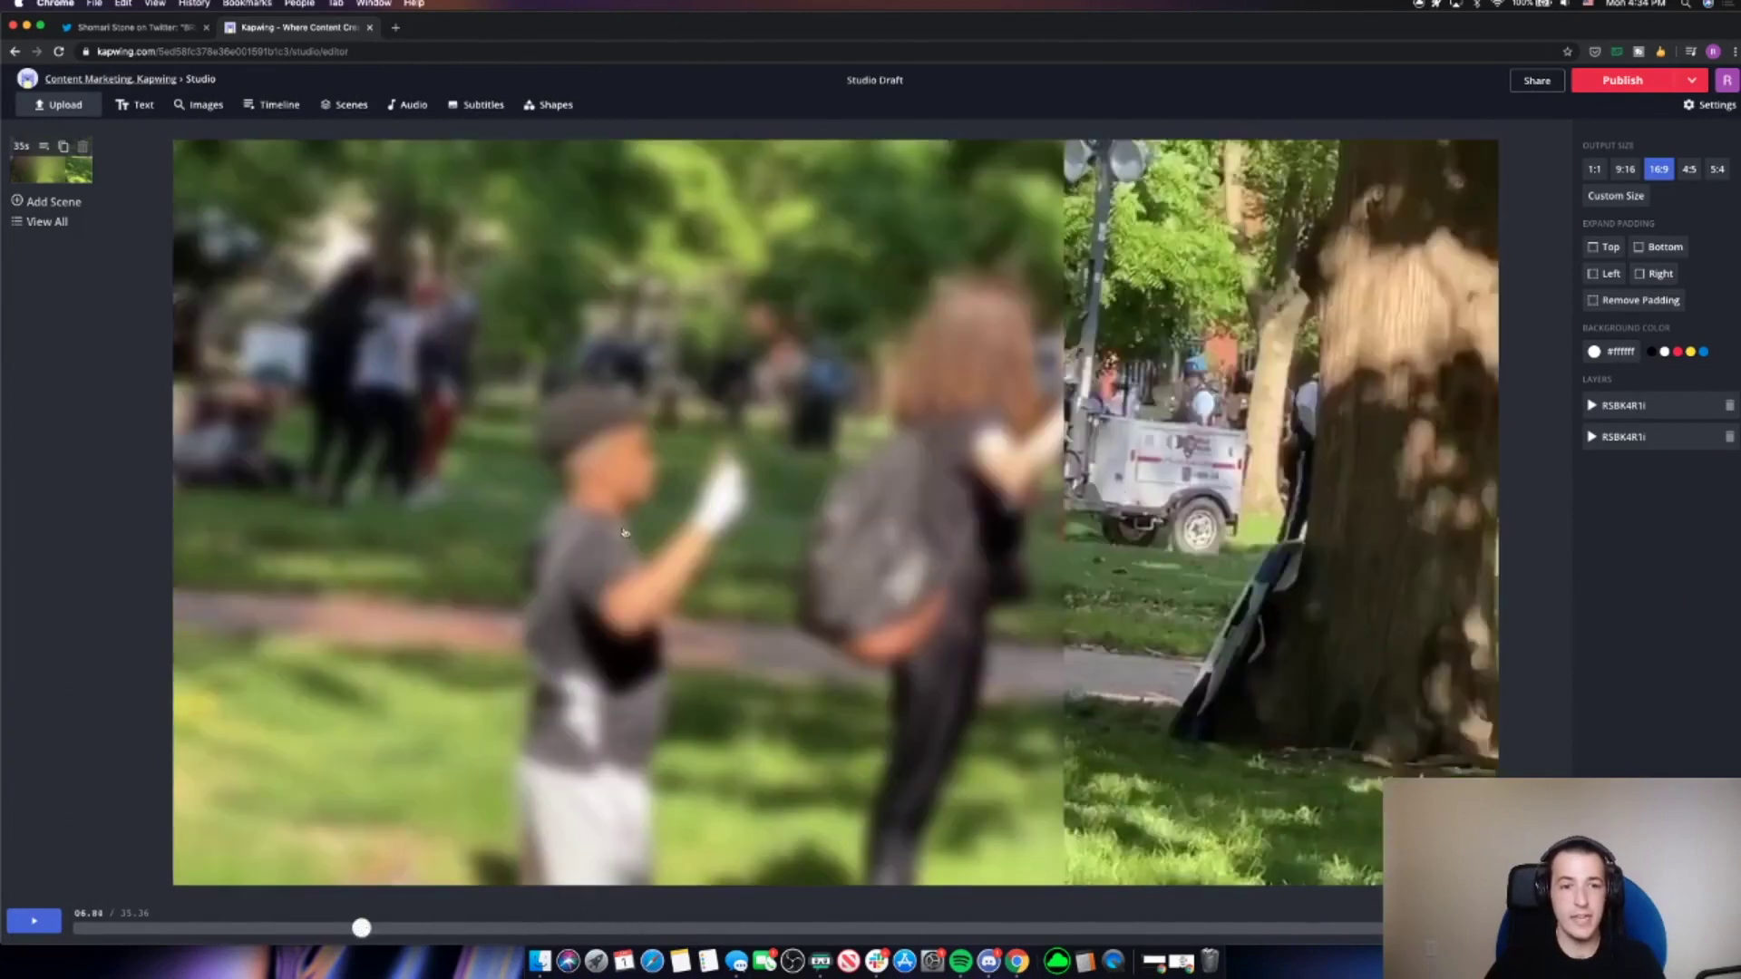
{"action": "left_click", "coordinate": [873, 929]}
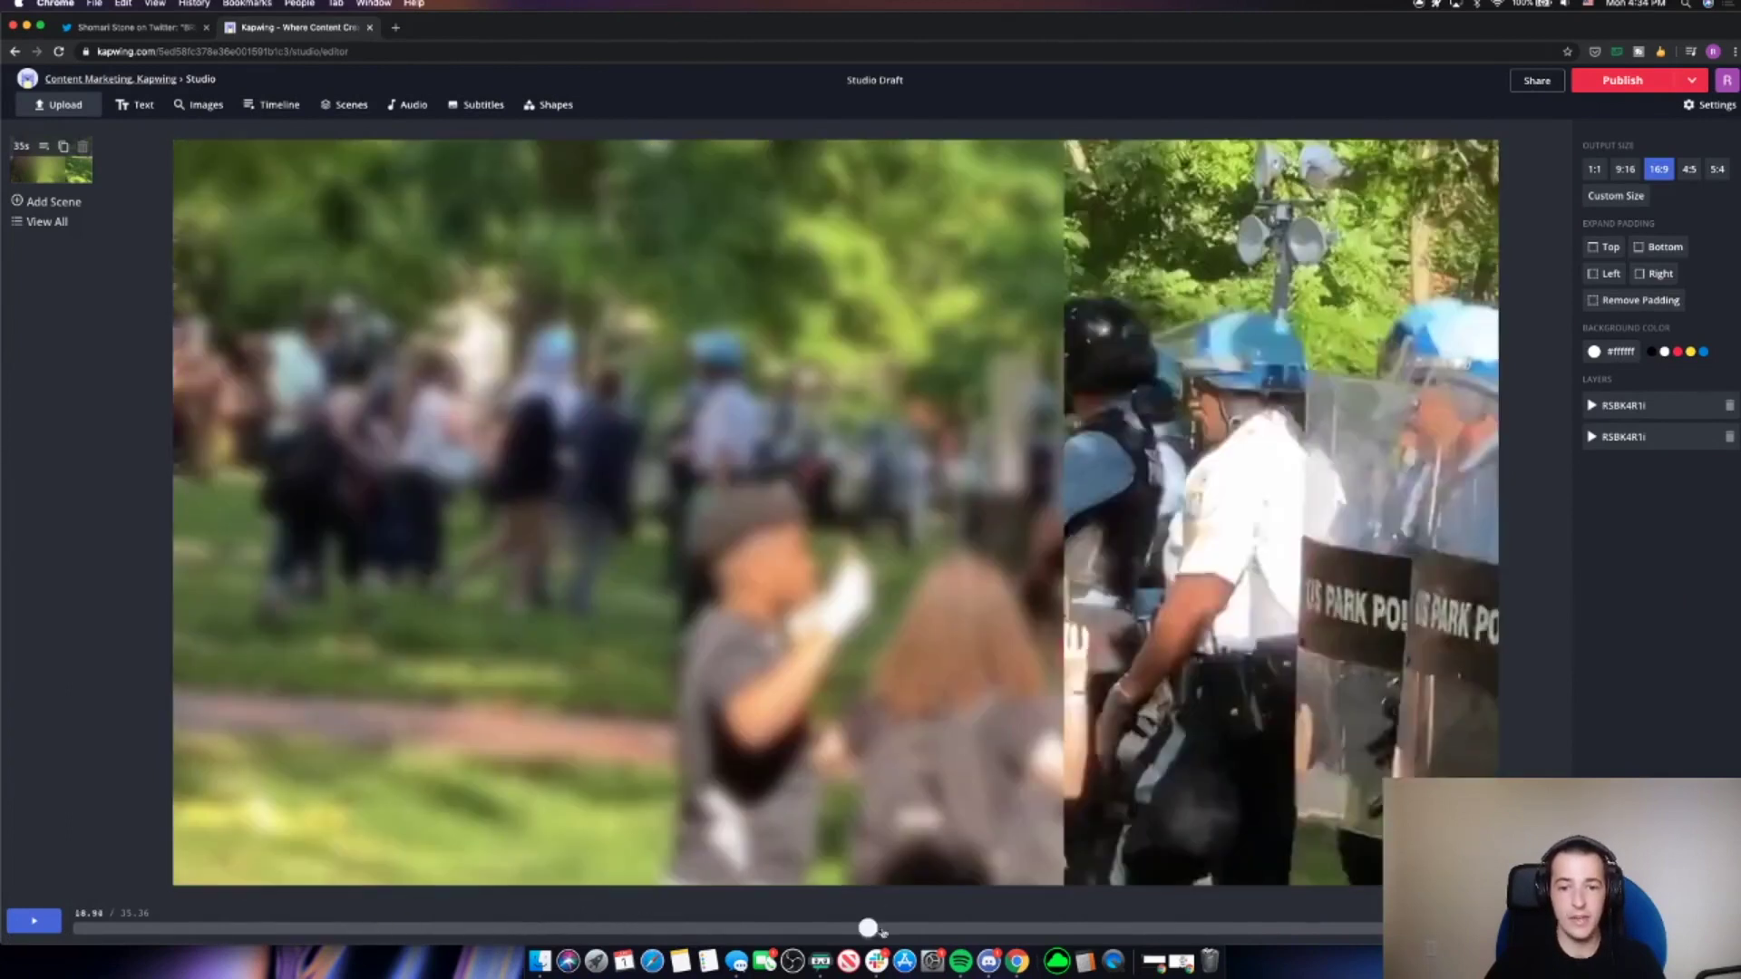
{"action": "left_click_drag", "start_coordinate": [872, 929], "coordinate": [1082, 929]}
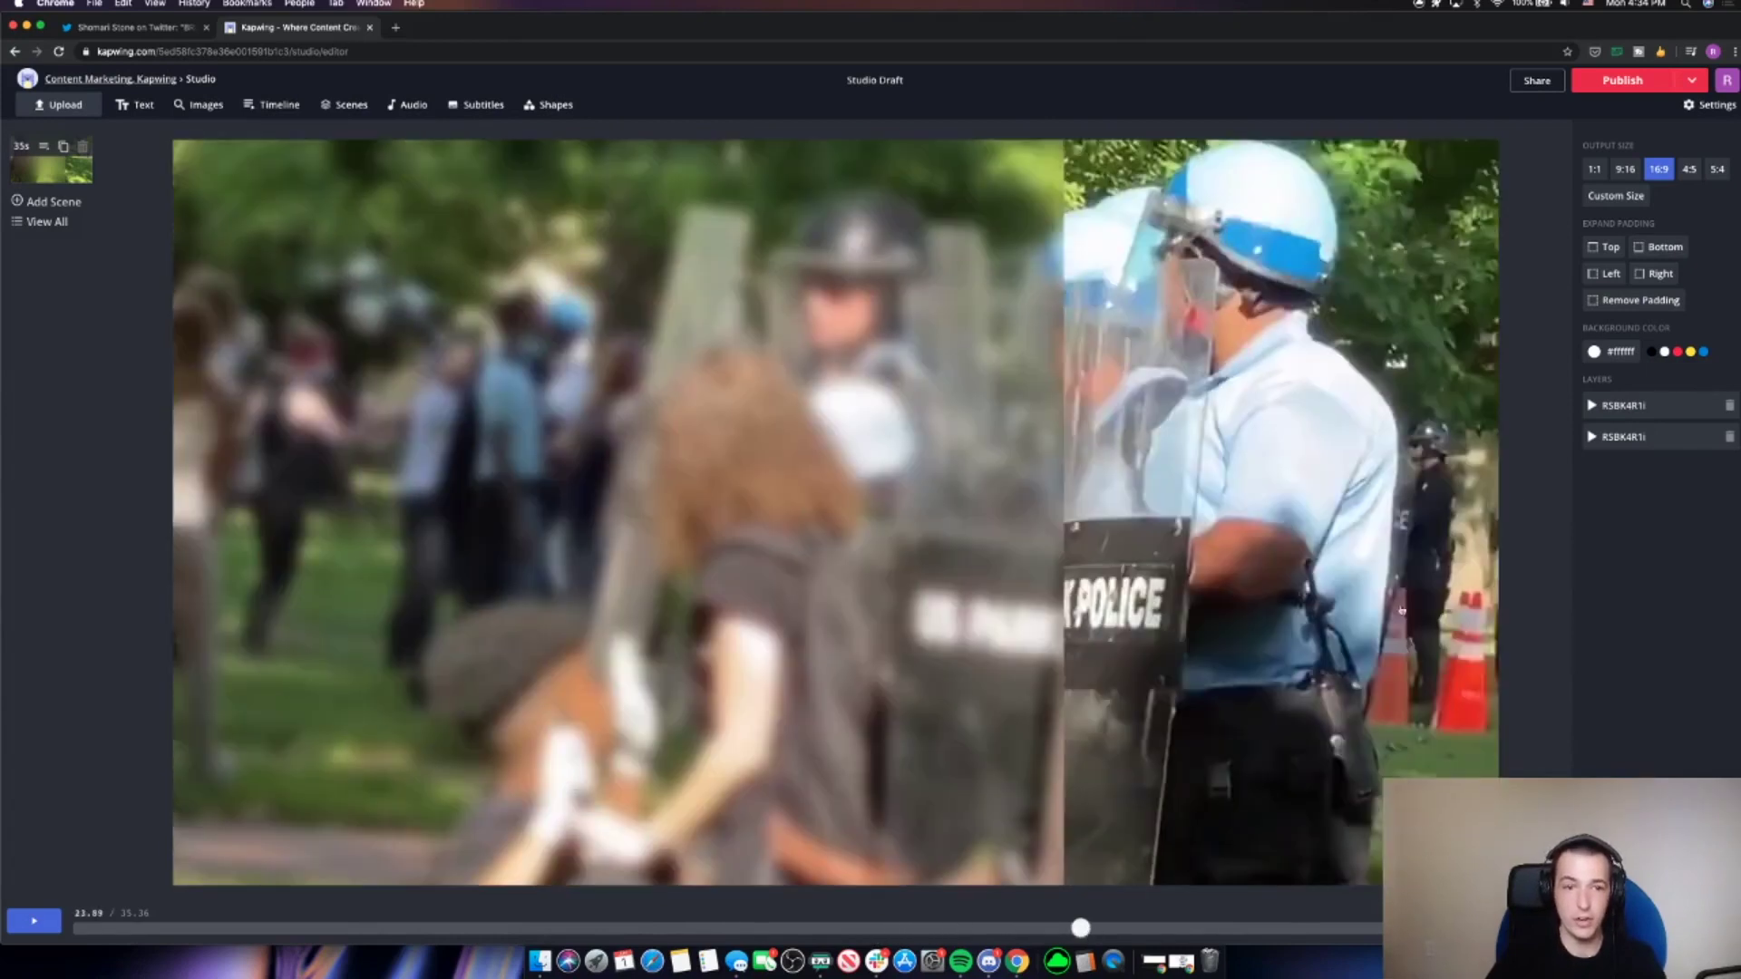
- Publish the finished protest video so it processes without a watermark
{"action": "left_click", "coordinate": [1649, 82]}
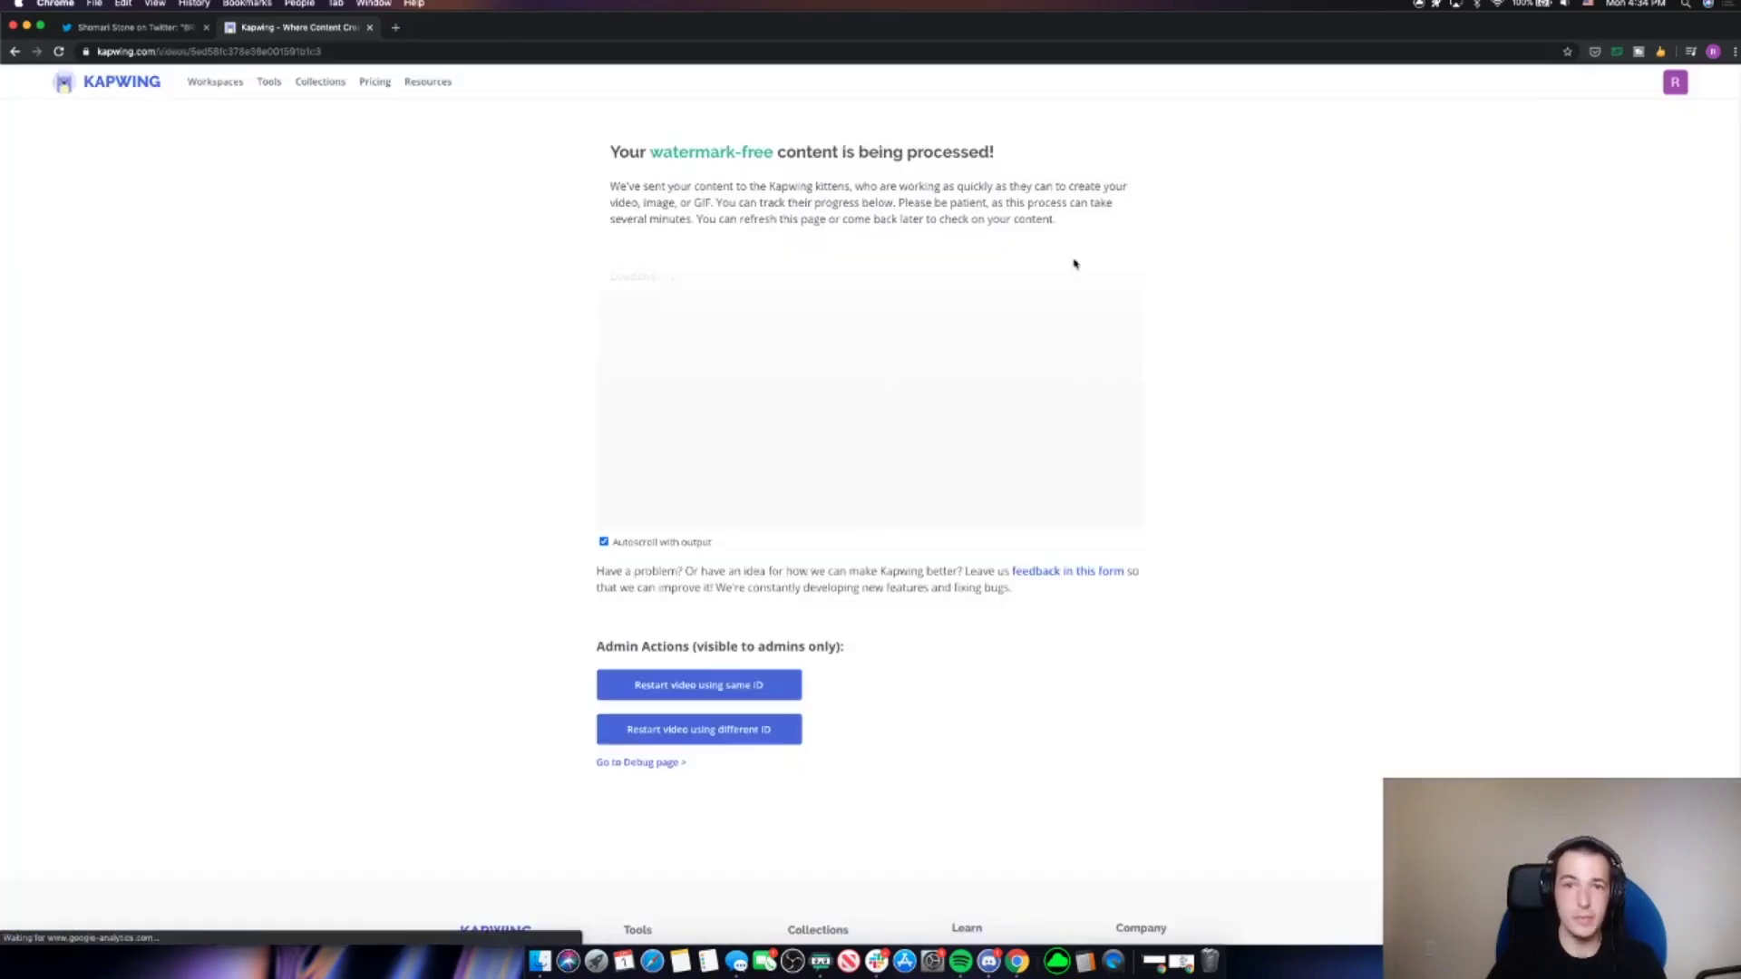